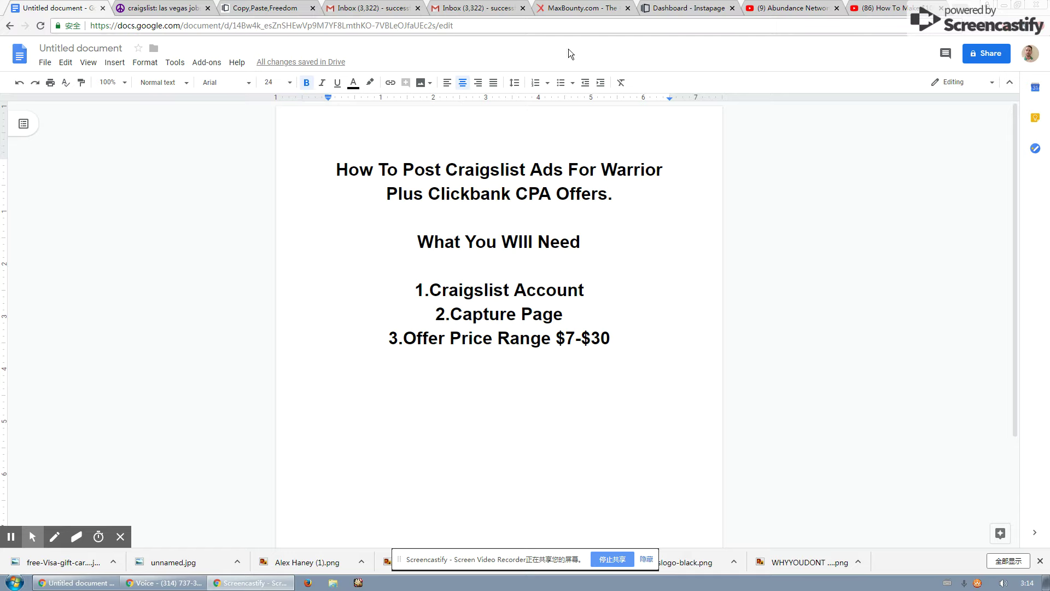
Start a Las Vegas gig-offered posting under computer gigs and reach the blank posting form.
click(158, 8)
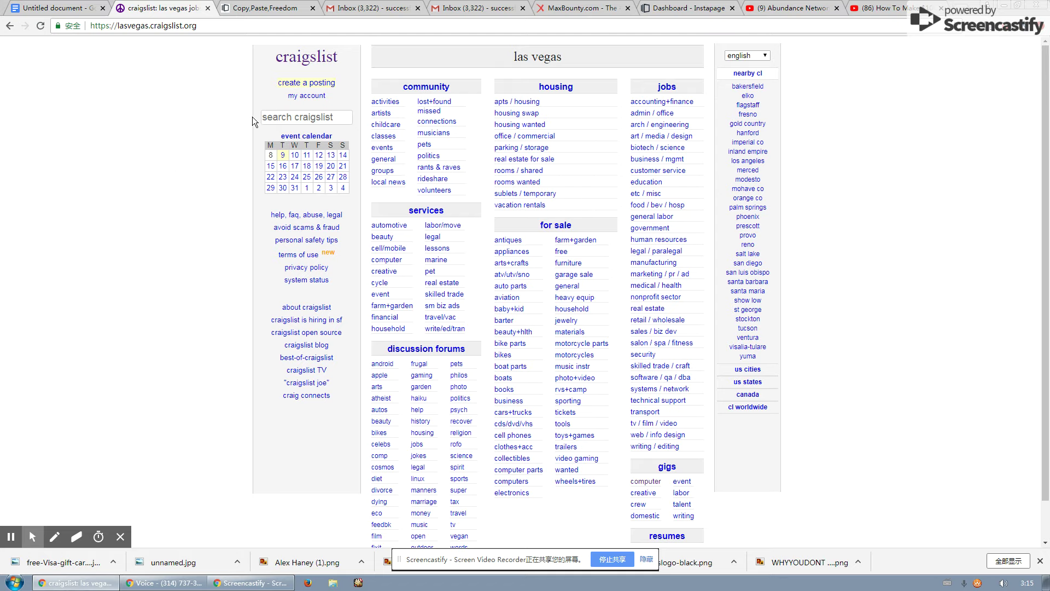
click(299, 83)
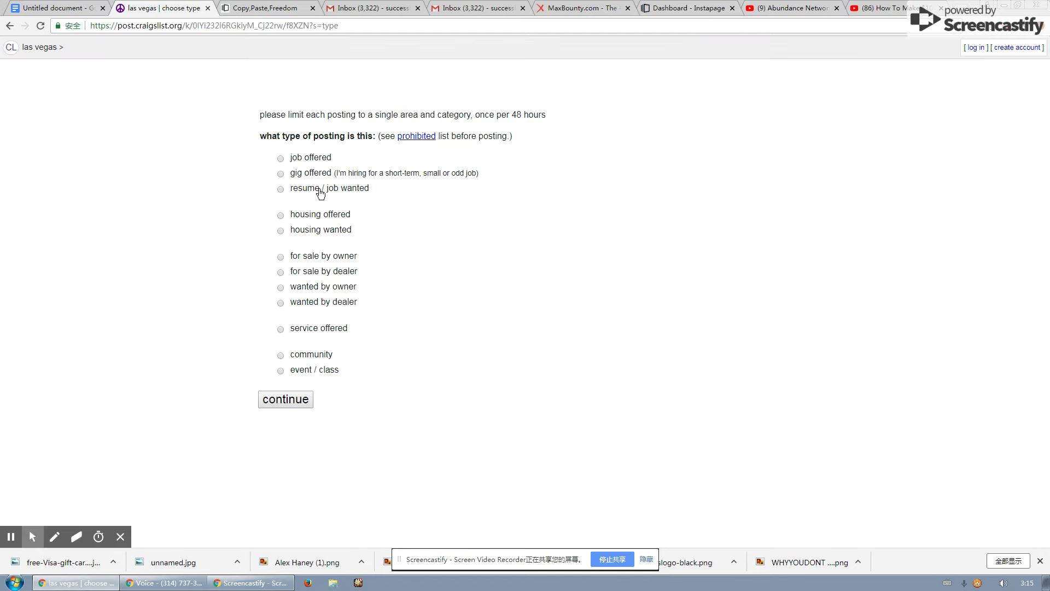
click(313, 175)
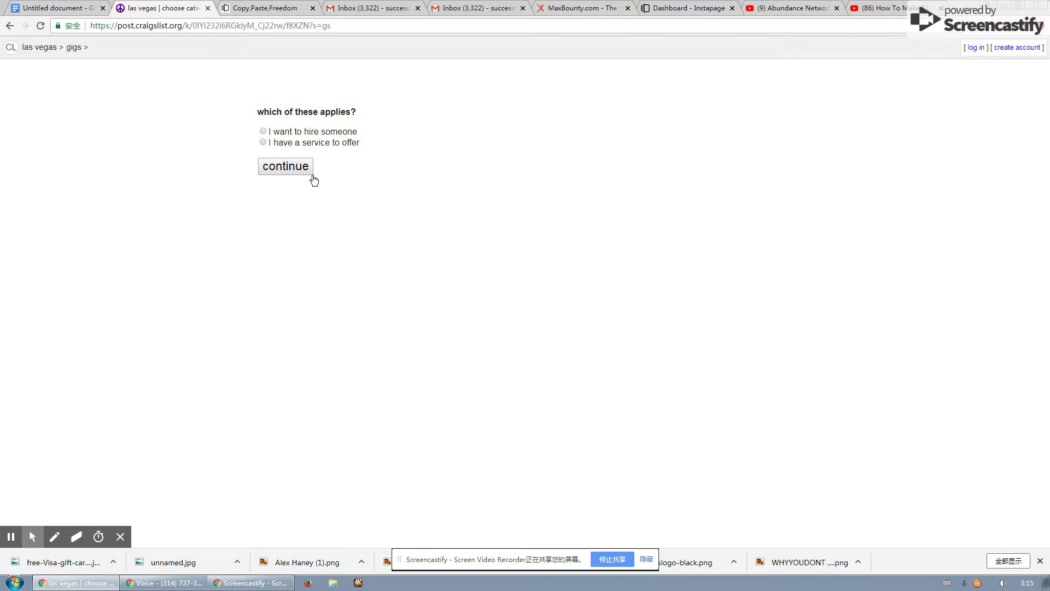
click(305, 136)
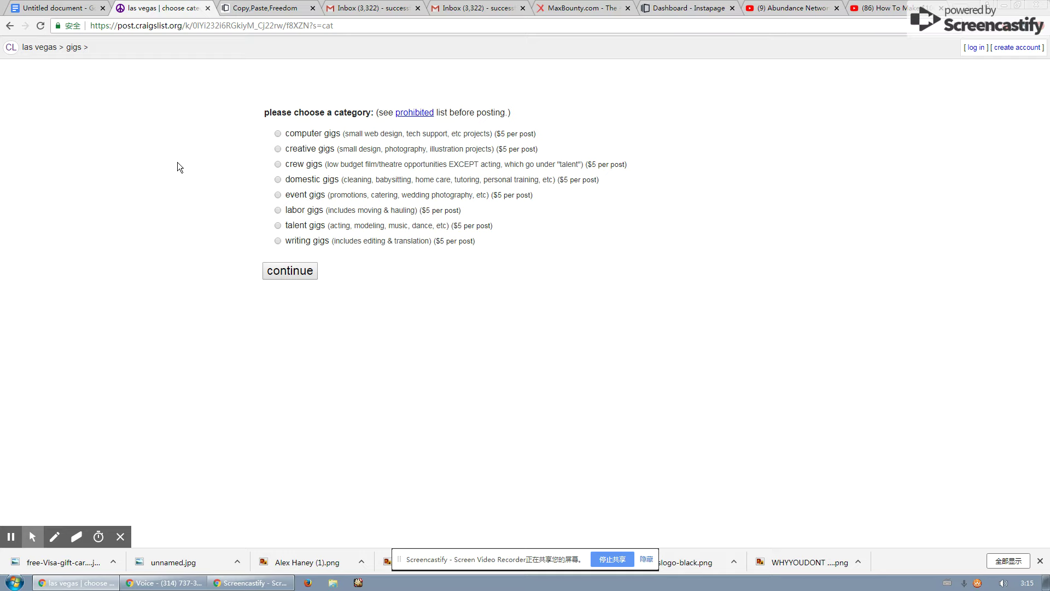
key(ctrl+plus)
key(ctrl+plus)
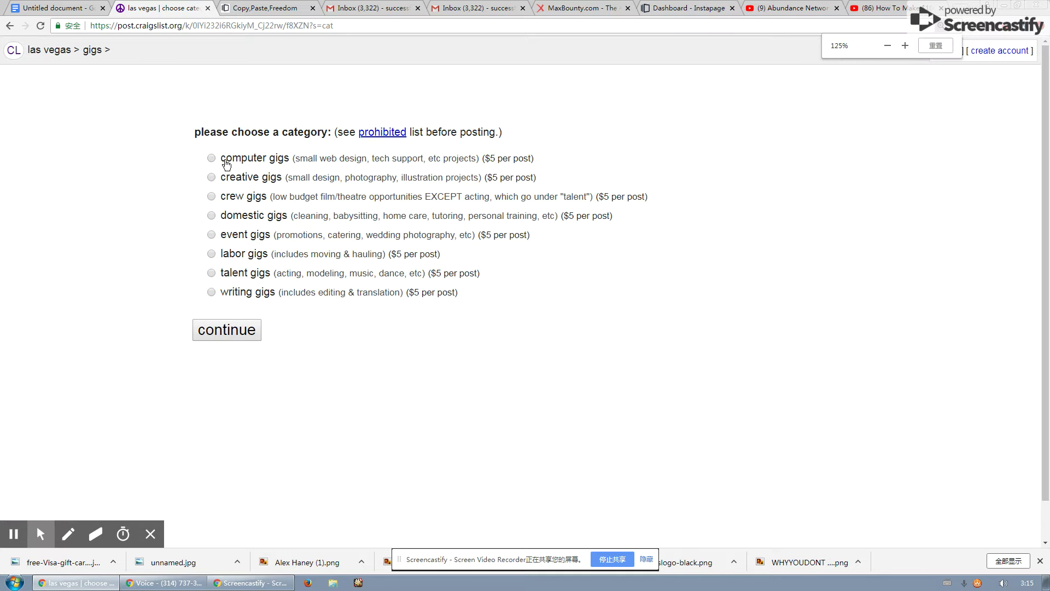
click(226, 165)
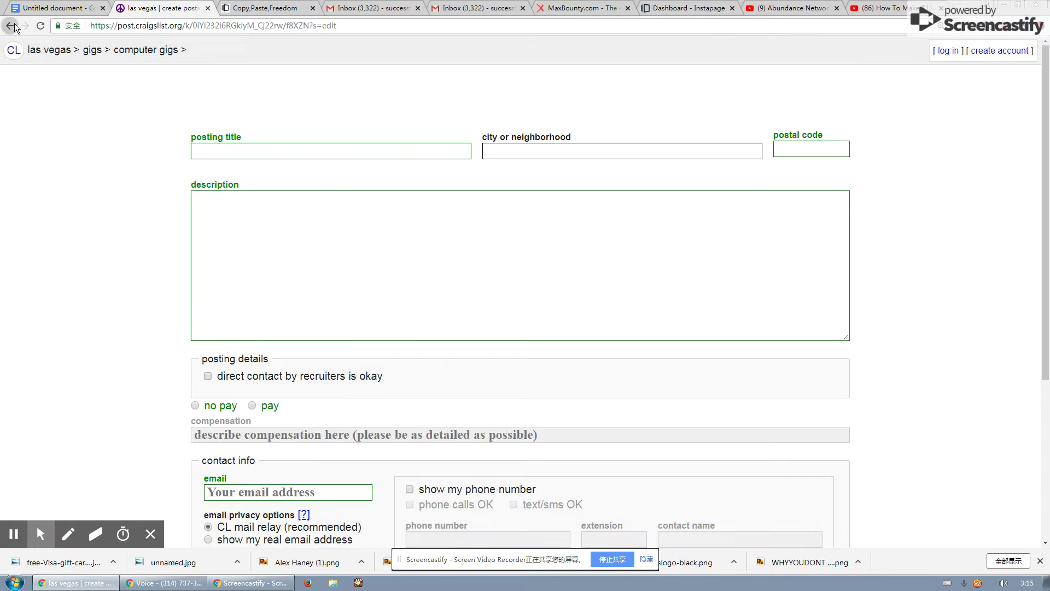
click(14, 25)
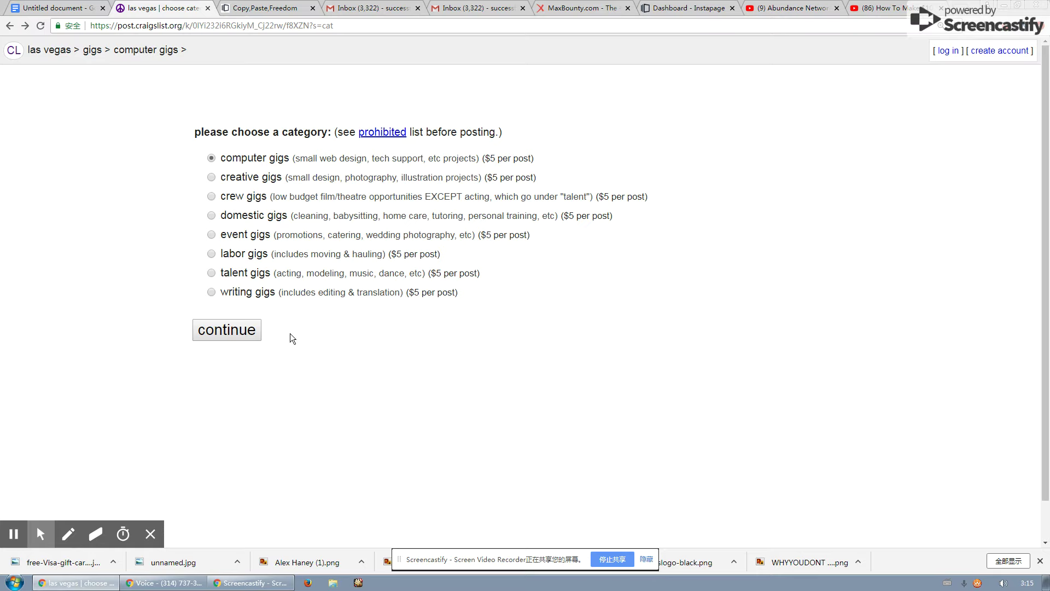
click(253, 334)
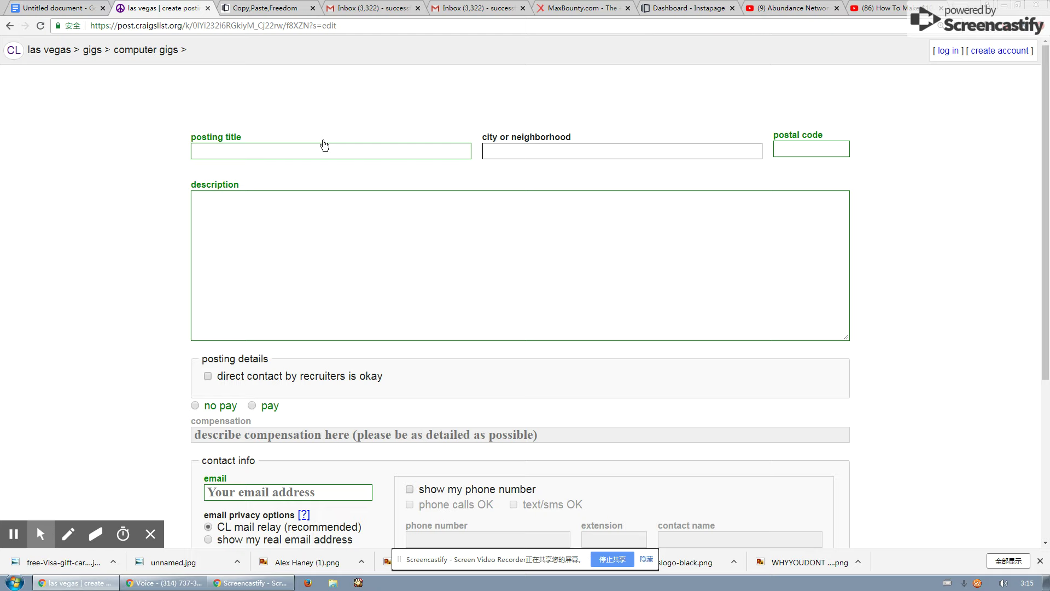
Place the caret in the posting title and glance over the MaxBounty and capture-page tabs.
click(255, 146)
click(581, 8)
click(273, 11)
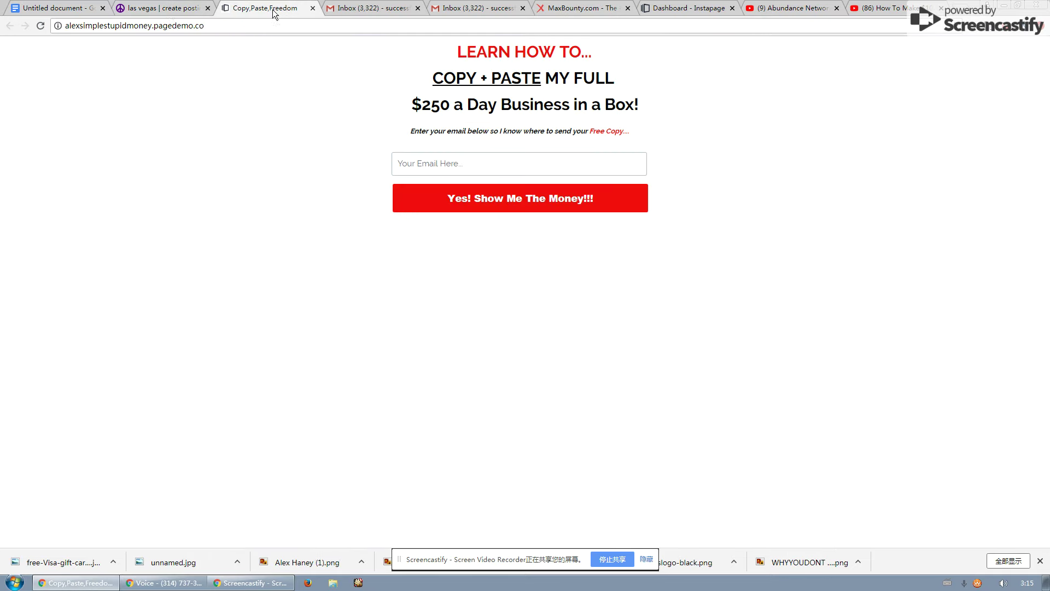
click(171, 10)
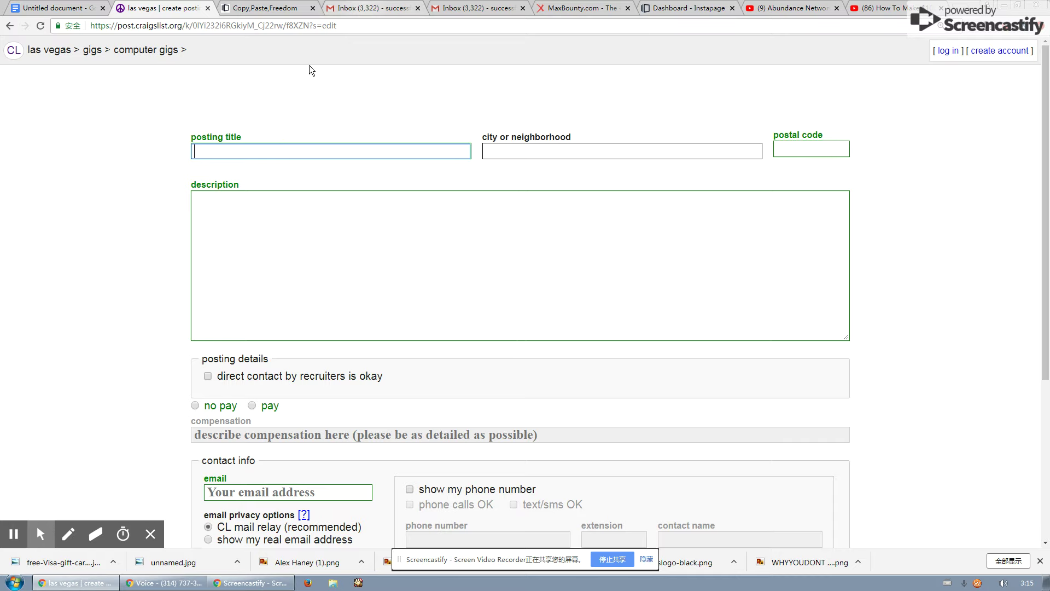
Copy the headline 'MAKE $65 TO $125.00 Each Day' from the Gmail draft into the posting title.
click(387, 13)
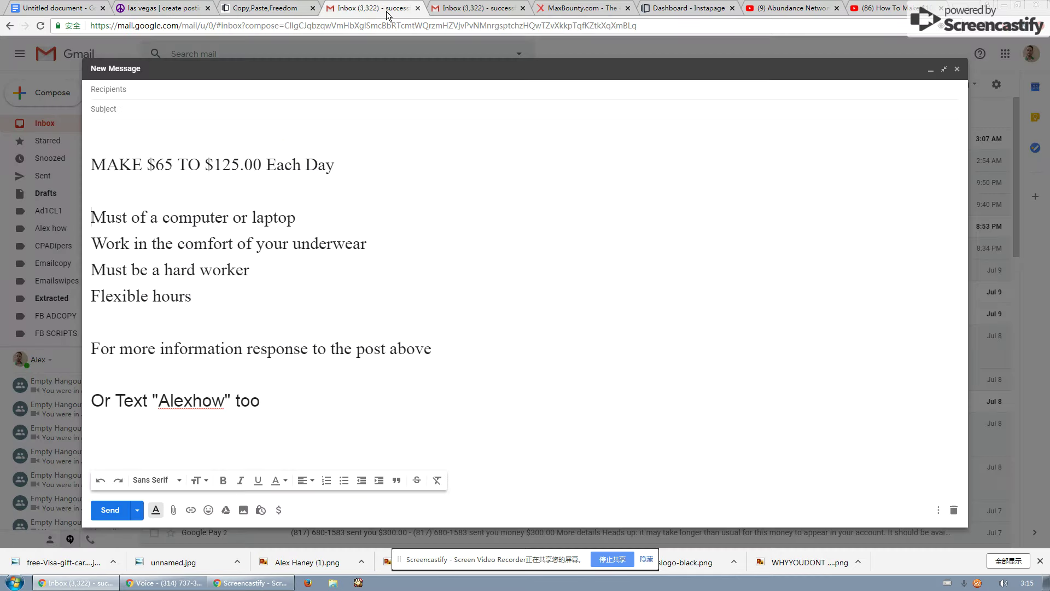
triple_click(277, 165)
right_click(293, 166)
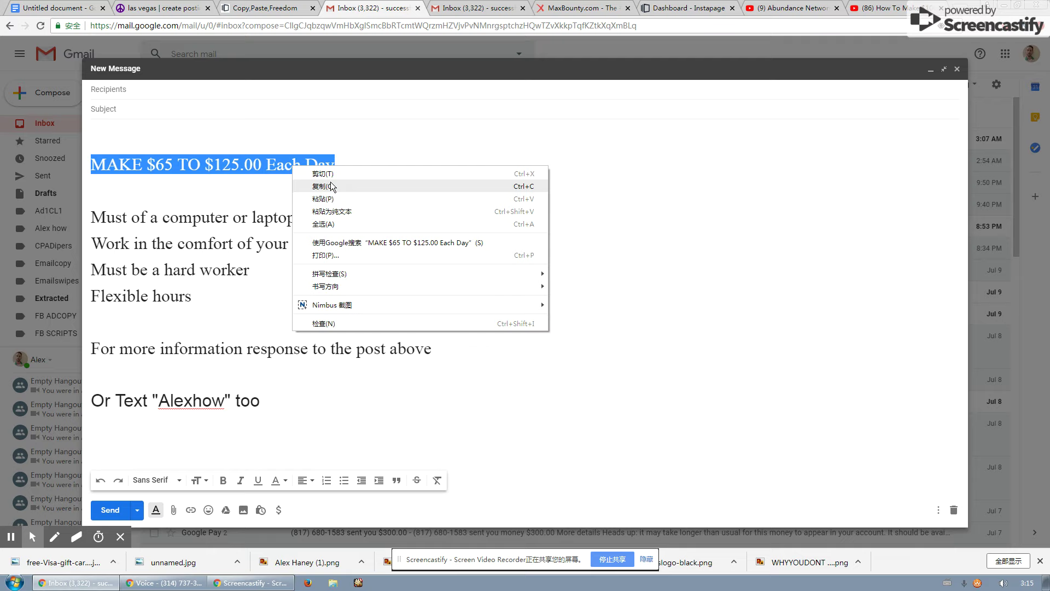
click(331, 187)
click(266, 8)
click(180, 10)
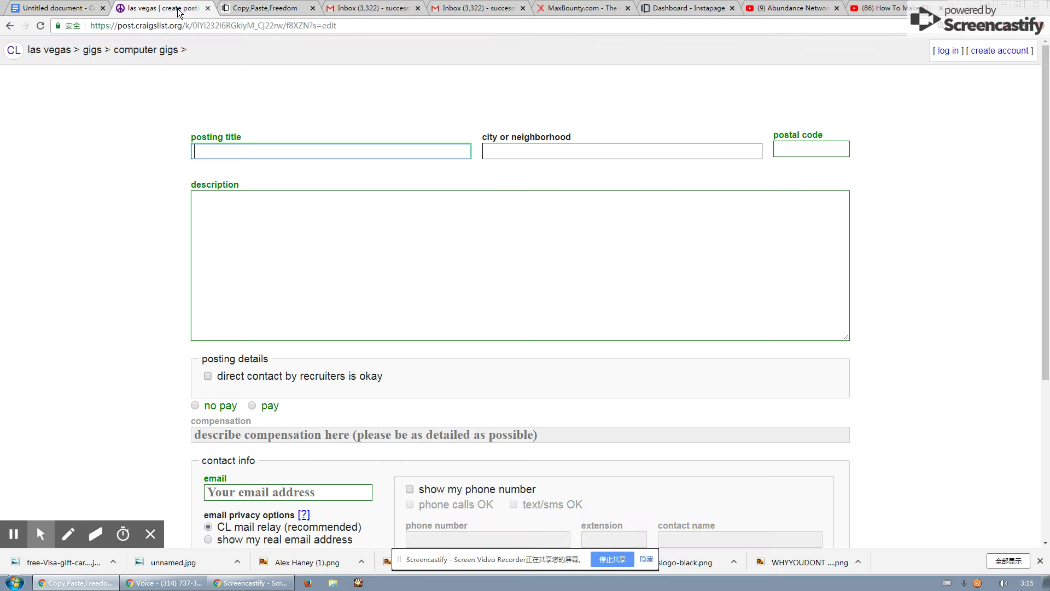
key(ctrl+v)
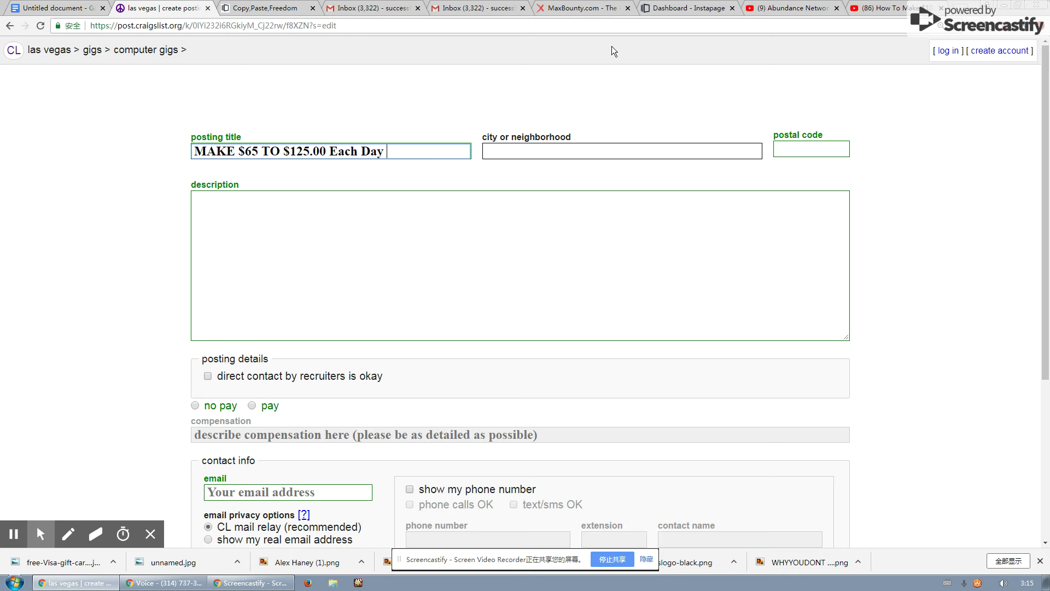
click(580, 8)
Go to google.com and search for 'emojis'.
click(532, 22)
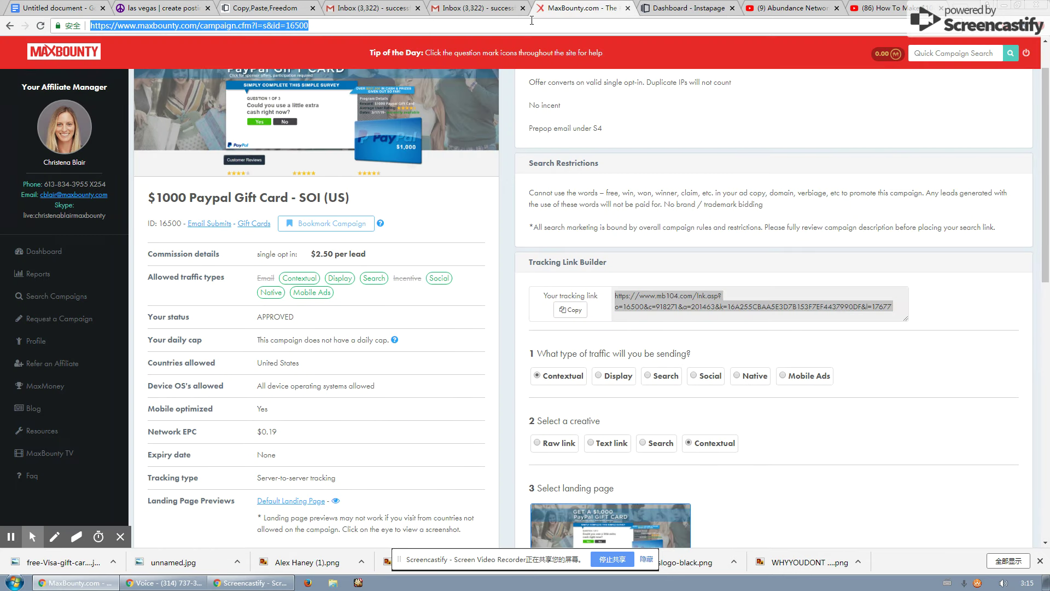
text(emog)
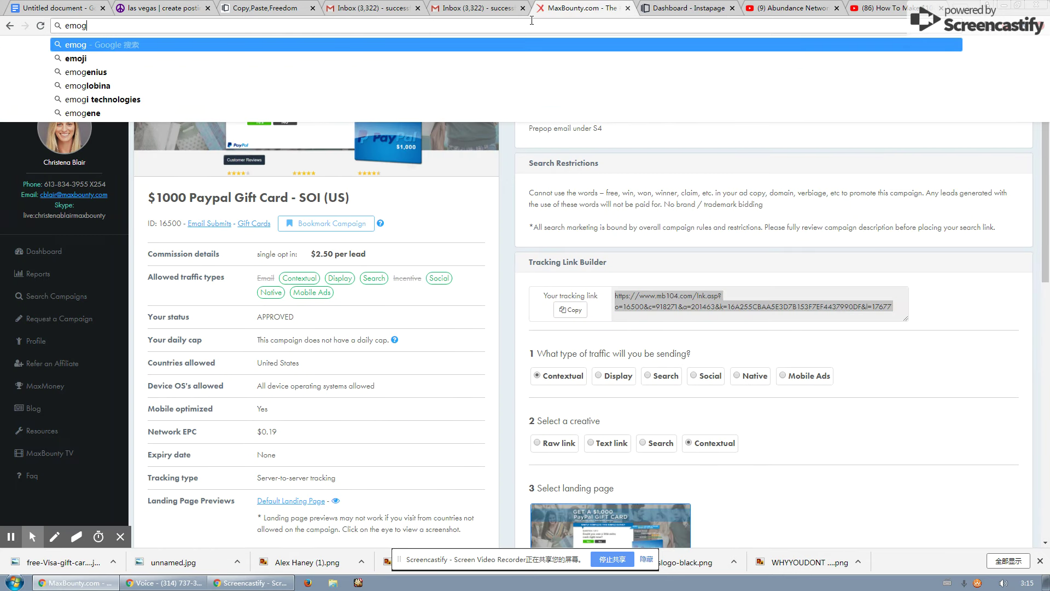
key(BackSpace)
key(BackSpace)
key(BackSpace)
key(BackSpace)
text(google.com)
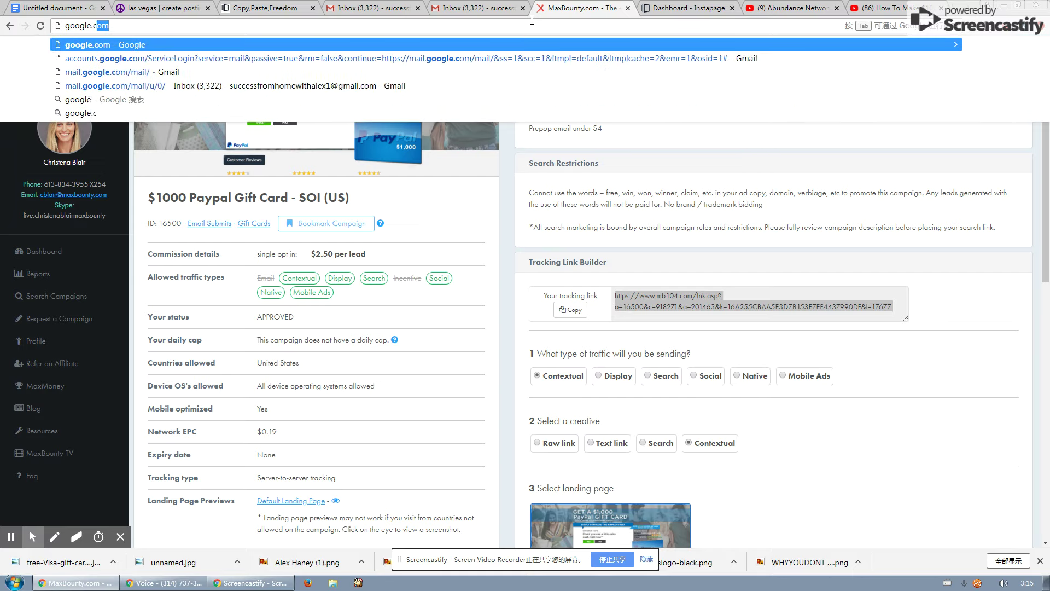
key(Return)
text(emo)
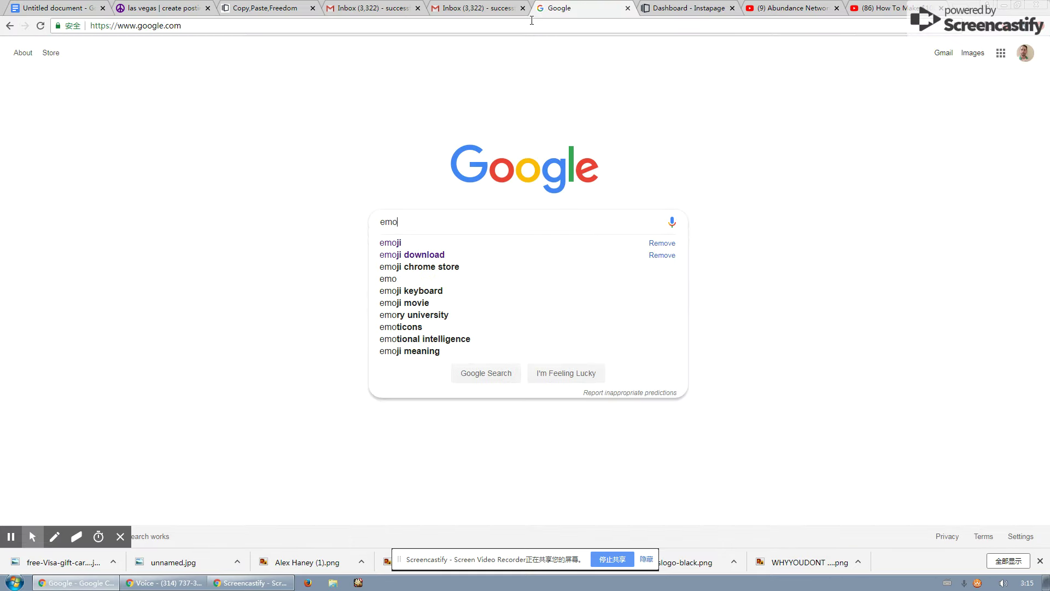
text(ji)
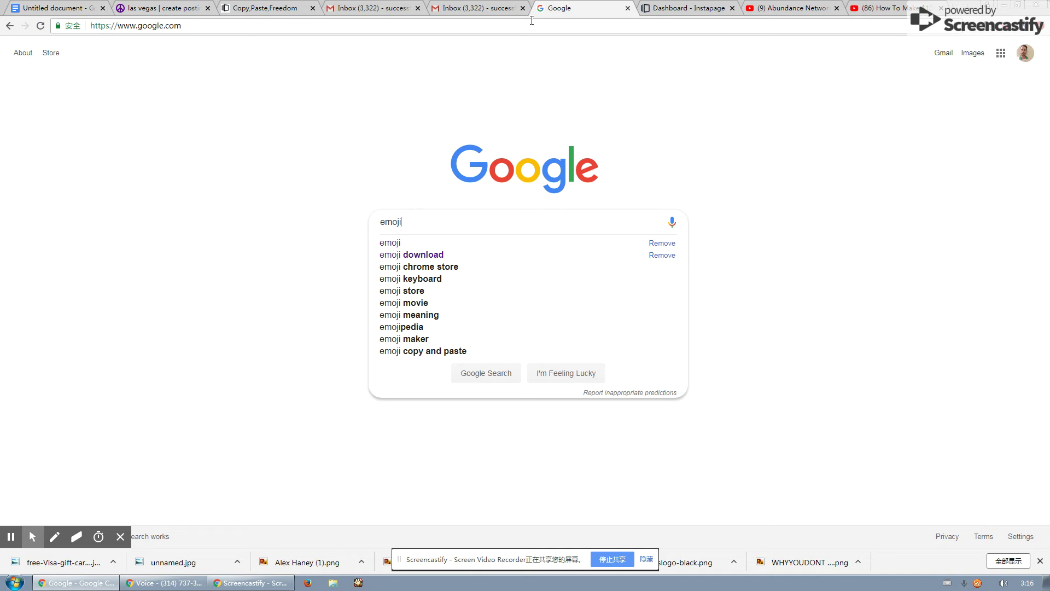
text(s)
key(Return)
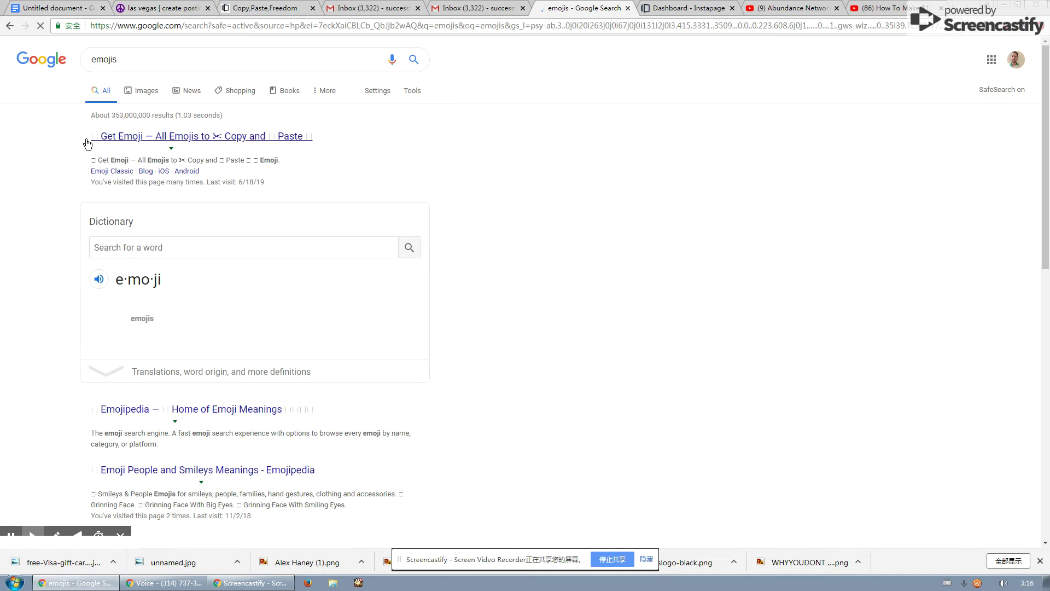
Copy a smiley from getemoji.com and paste it at the start of the Craigslist title.
click(140, 136)
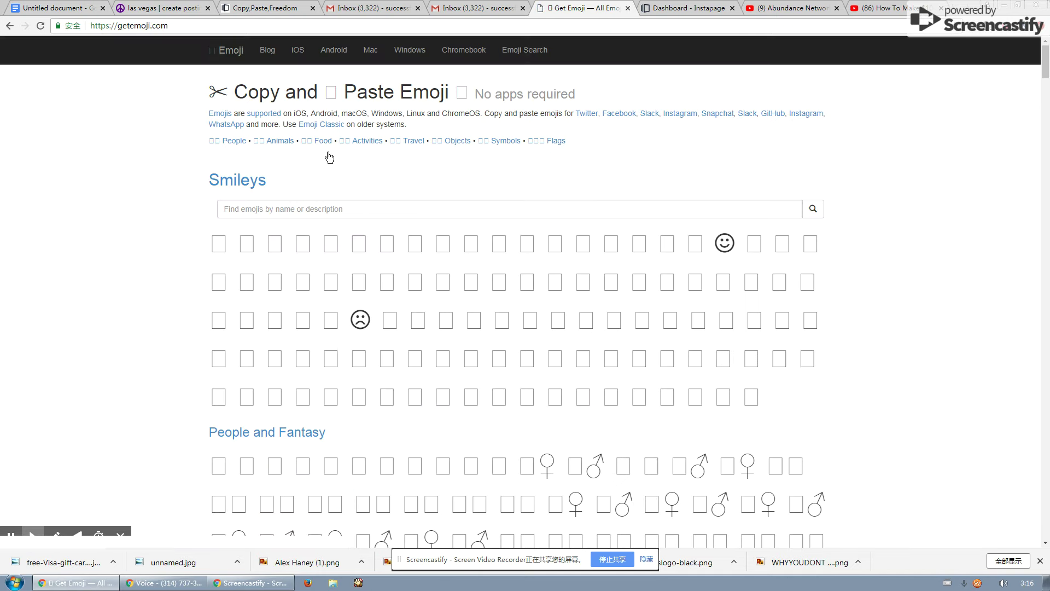
scroll(289, 251, down, 3)
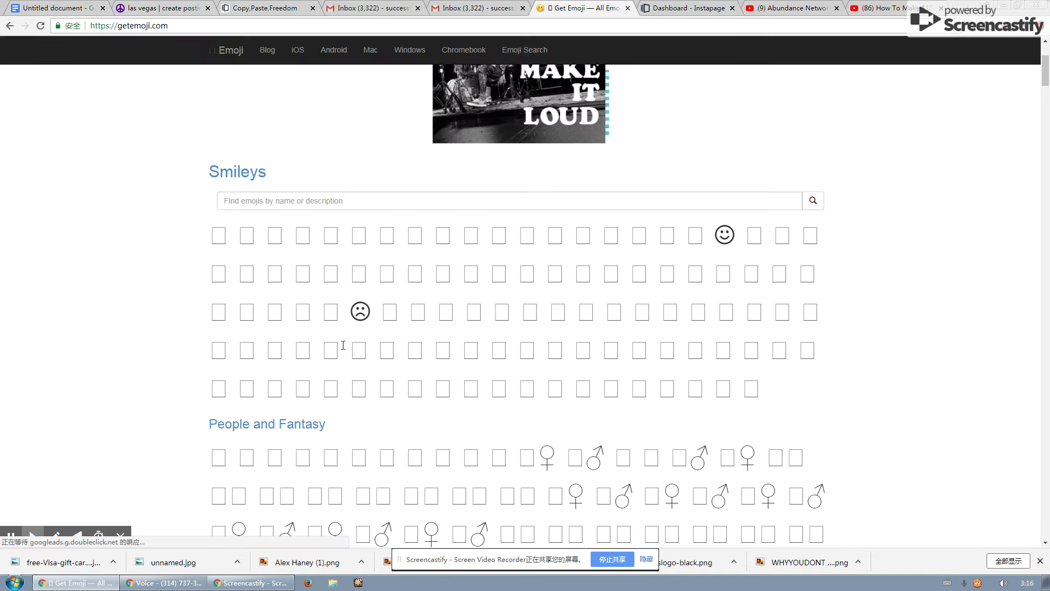
click(725, 235)
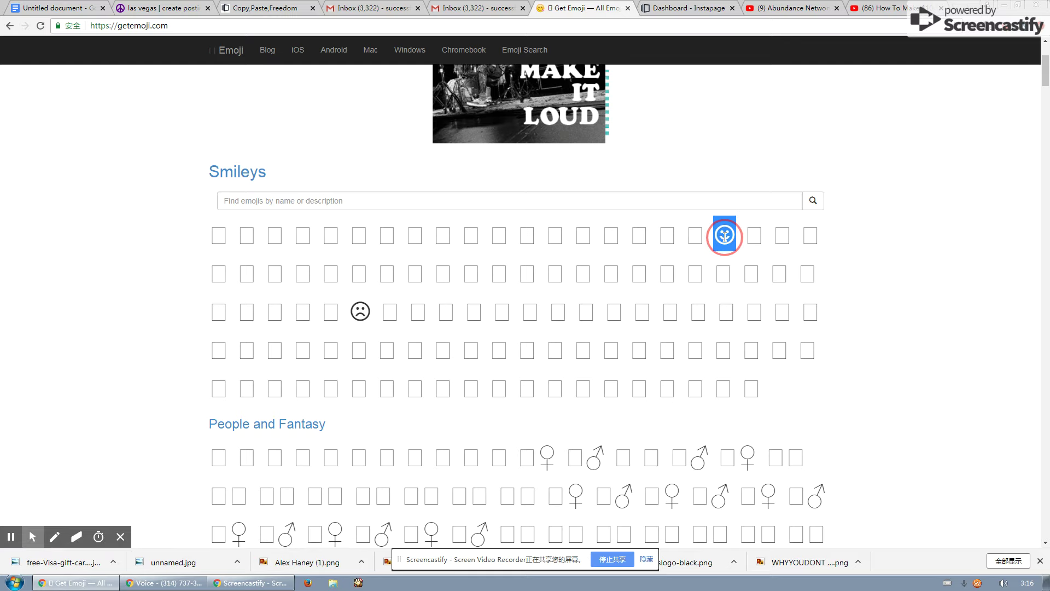
click(158, 8)
click(197, 152)
key(ctrl+v)
key(ctrl+v)
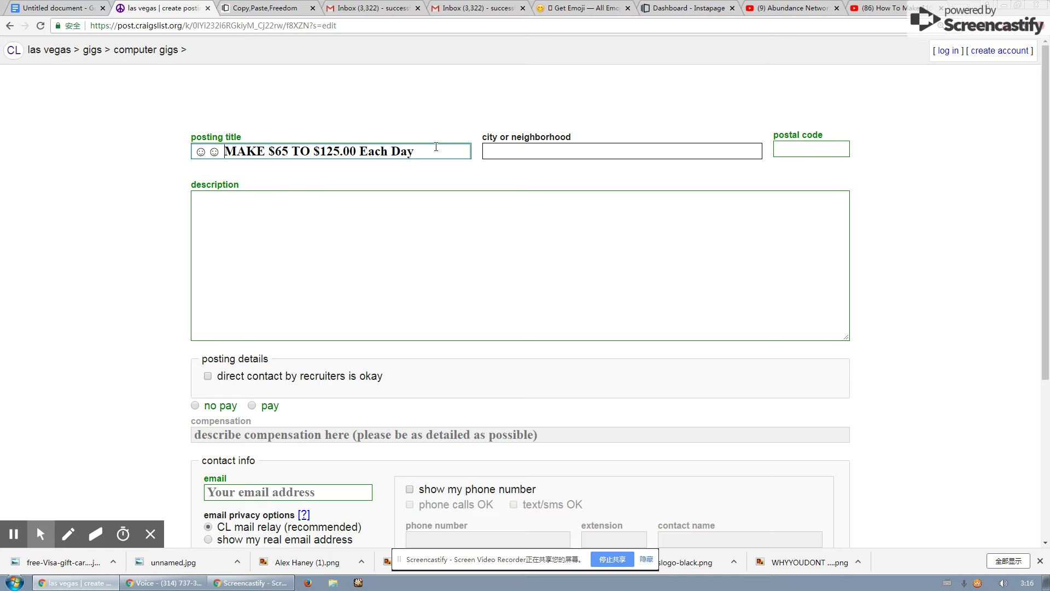
Paste the Gmail draft's ad body into the description, adding a blank line at the top.
click(344, 10)
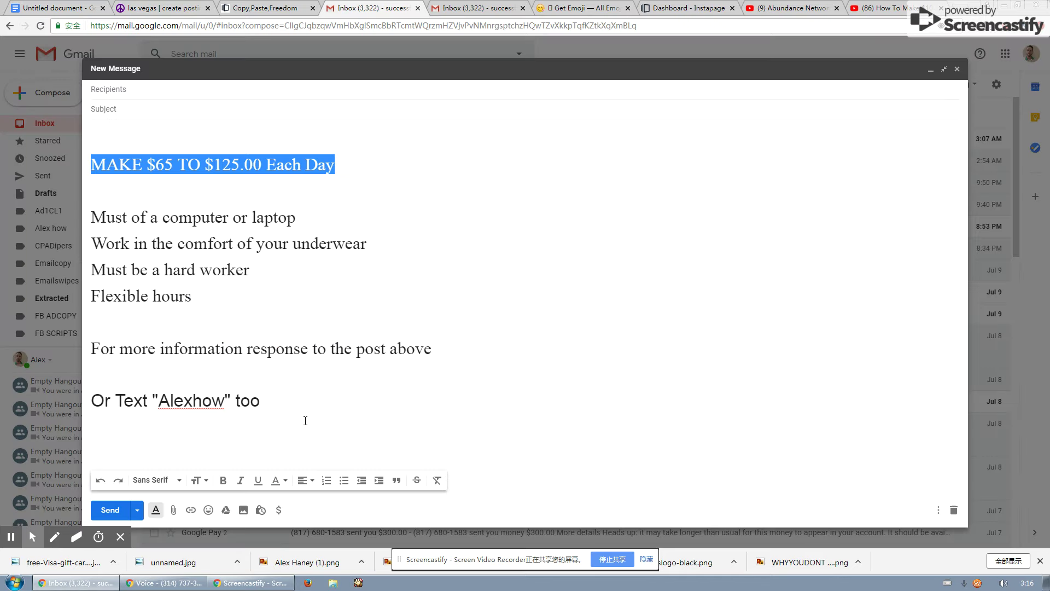
drag(304, 422, 91, 211)
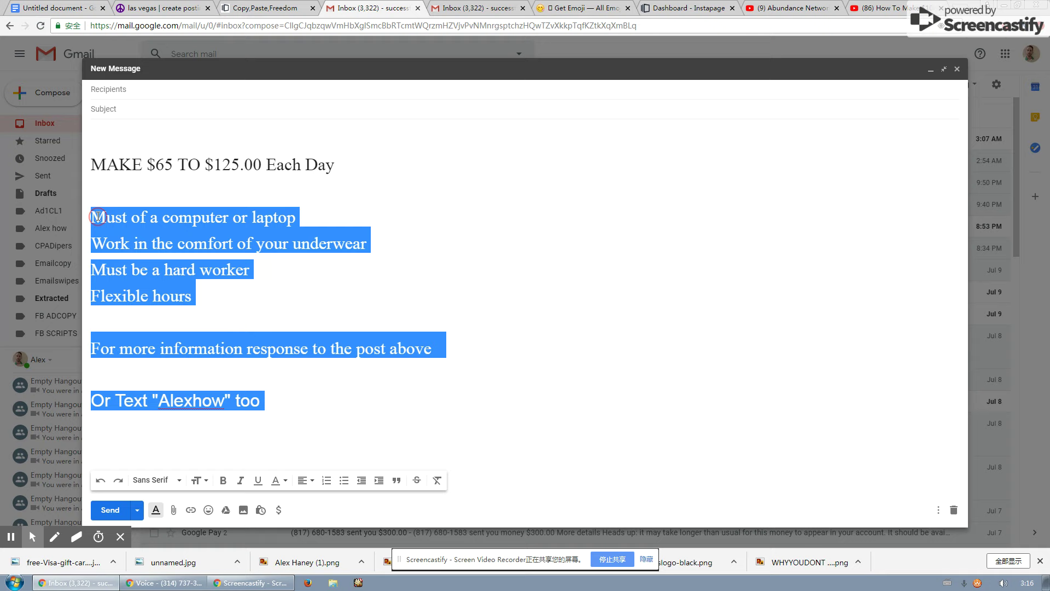
click(181, 8)
click(305, 242)
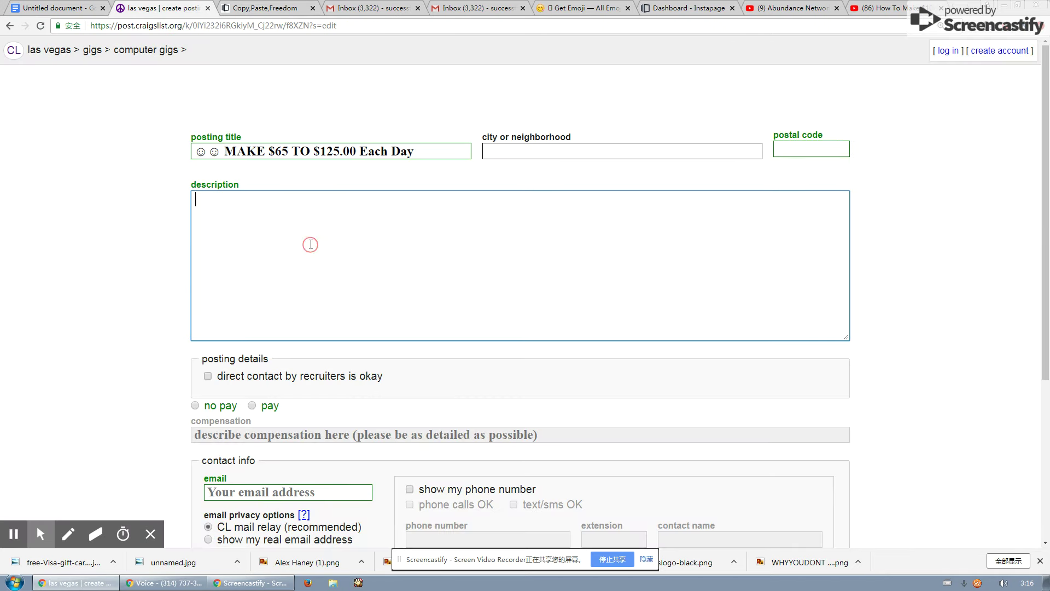
key(ctrl+v)
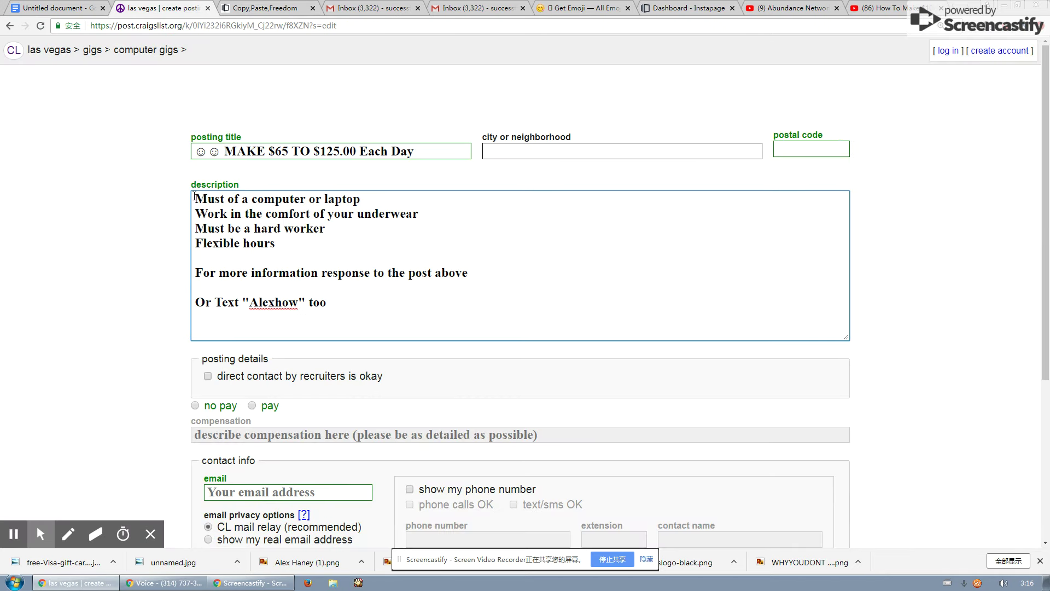
click(197, 197)
key(Return)
key(Return)
Put the title's headline 'MAKE $65 TO $125.00 Each Day' as the description's first line.
click(309, 151)
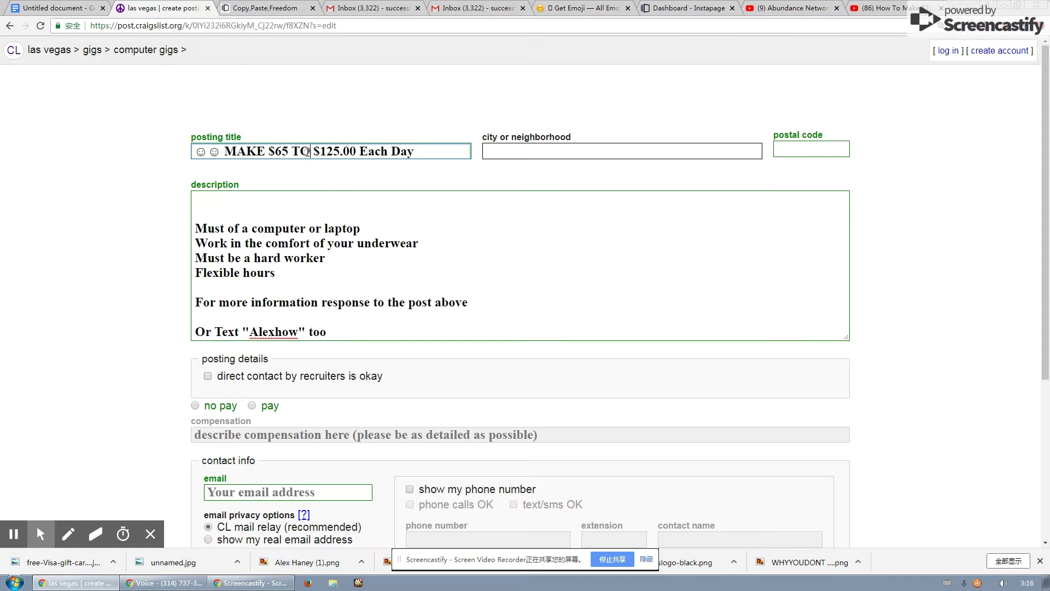
drag(224, 147, 416, 151)
key(ctrl+c)
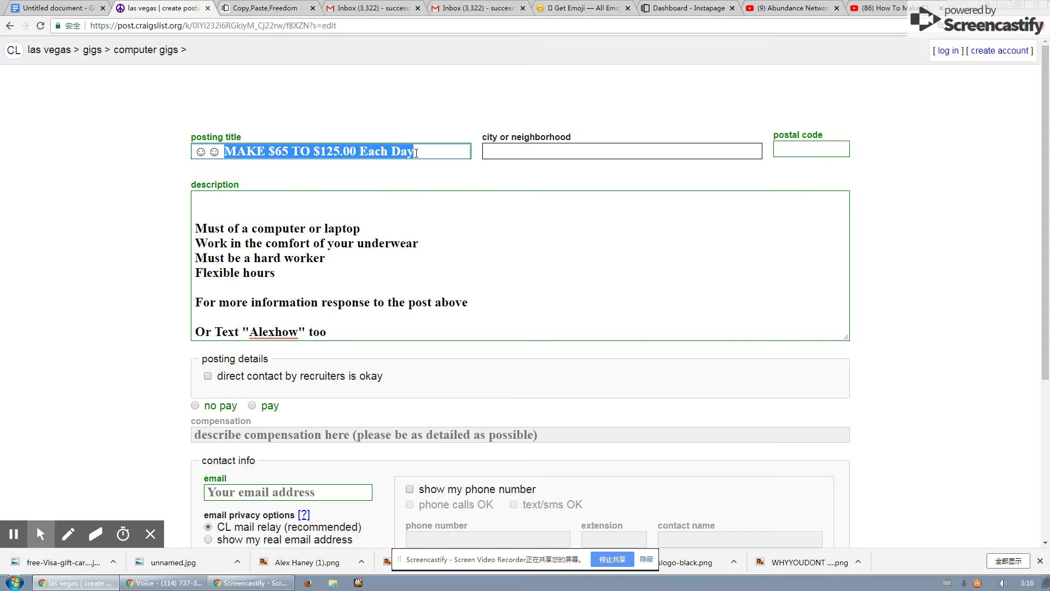
click(300, 196)
key(ctrl+v)
scroll(404, 257, down, 1)
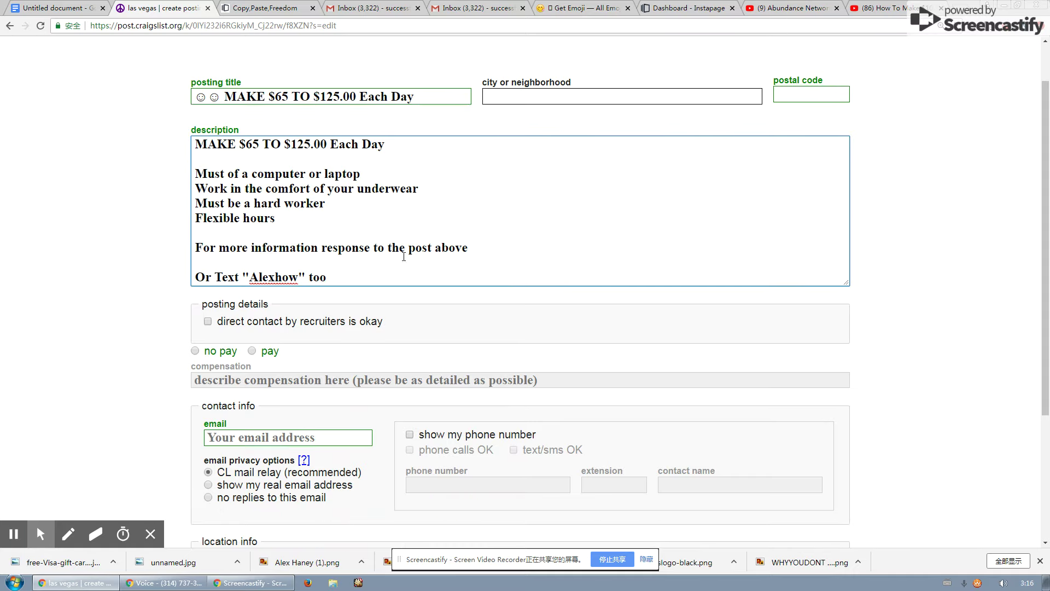
Complete the description's pay, requirements and flexible-hours lines, ending with the text-a-keyword invitation, and check the keyword.
click(480, 248)
click(486, 252)
click(330, 284)
click(337, 276)
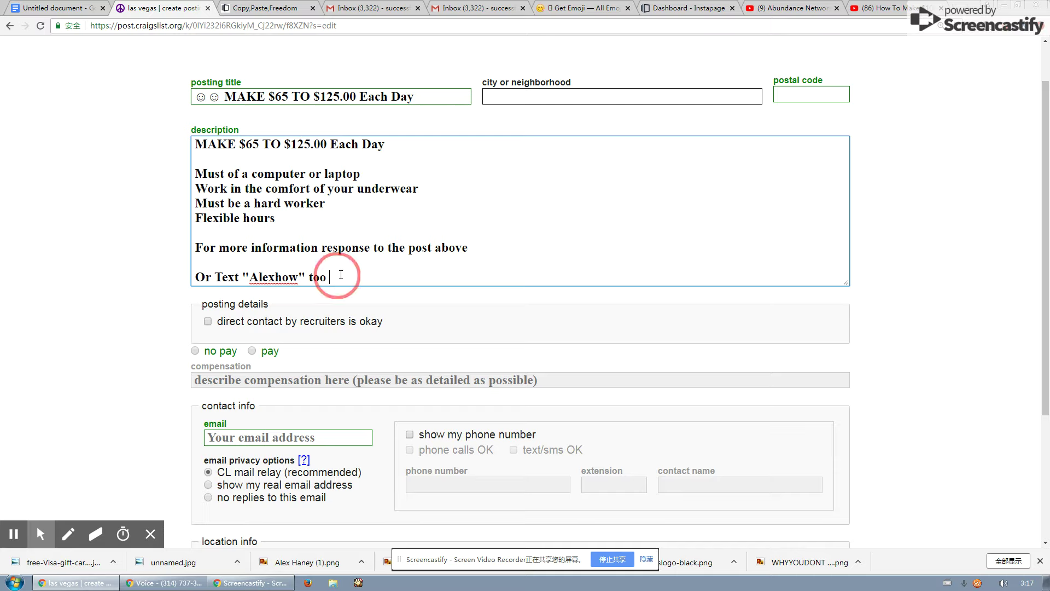
double_click(252, 277)
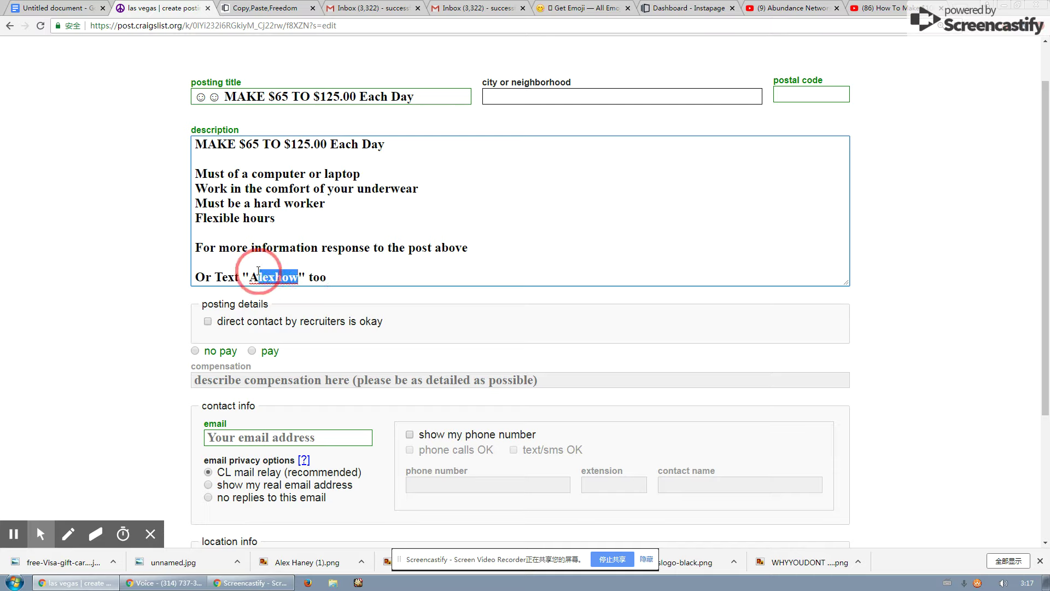
key(Right)
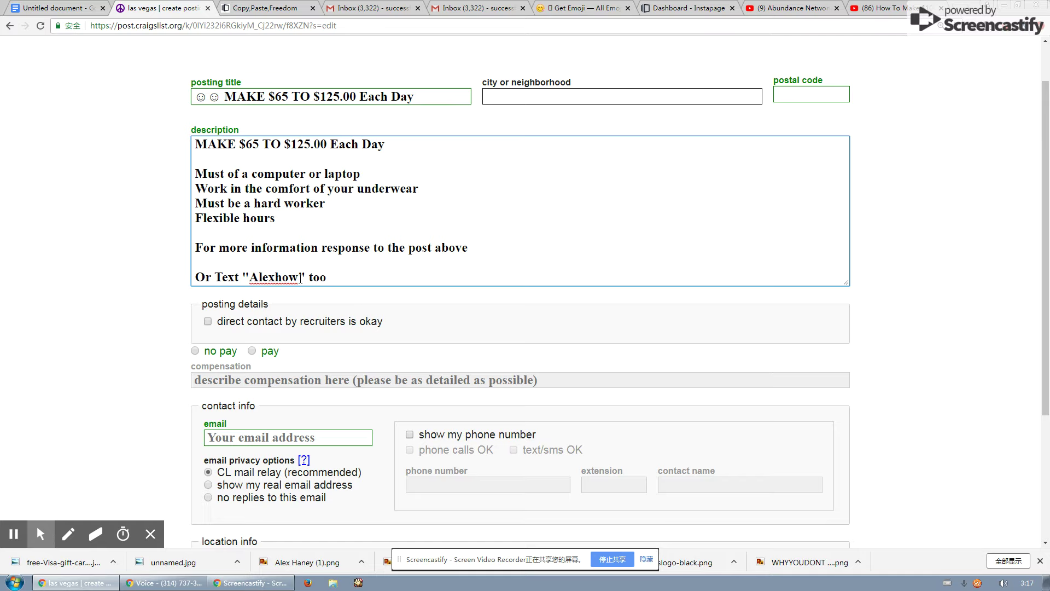
scroll(301, 279, up, 1)
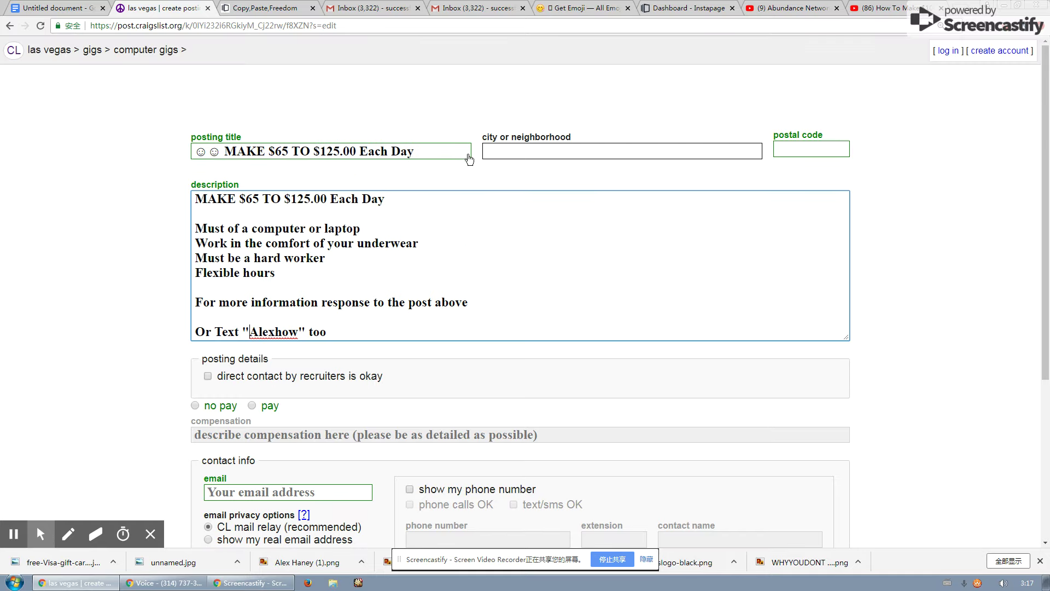
Fill the city field with 'las vegas' copied from the page's location breadcrumb.
click(513, 157)
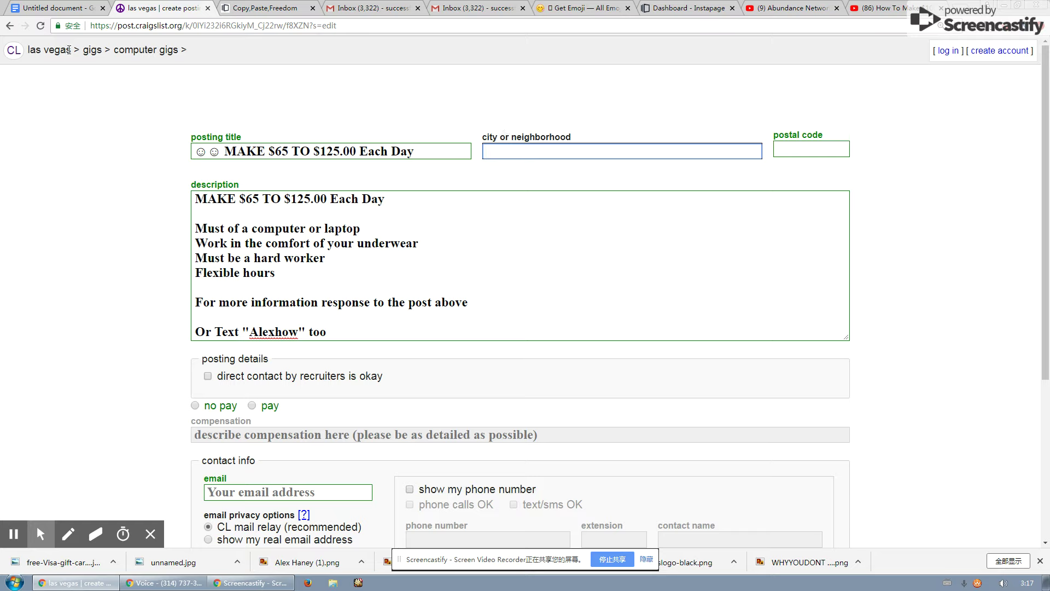
drag(72, 49, 29, 49)
key(ctrl+c)
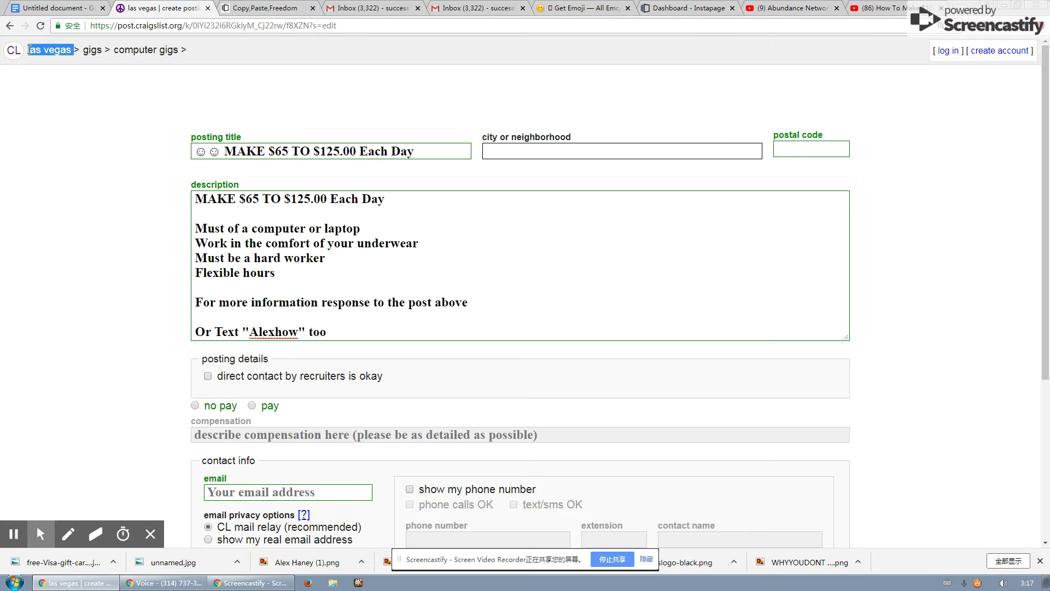
click(512, 147)
key(ctrl+v)
click(815, 149)
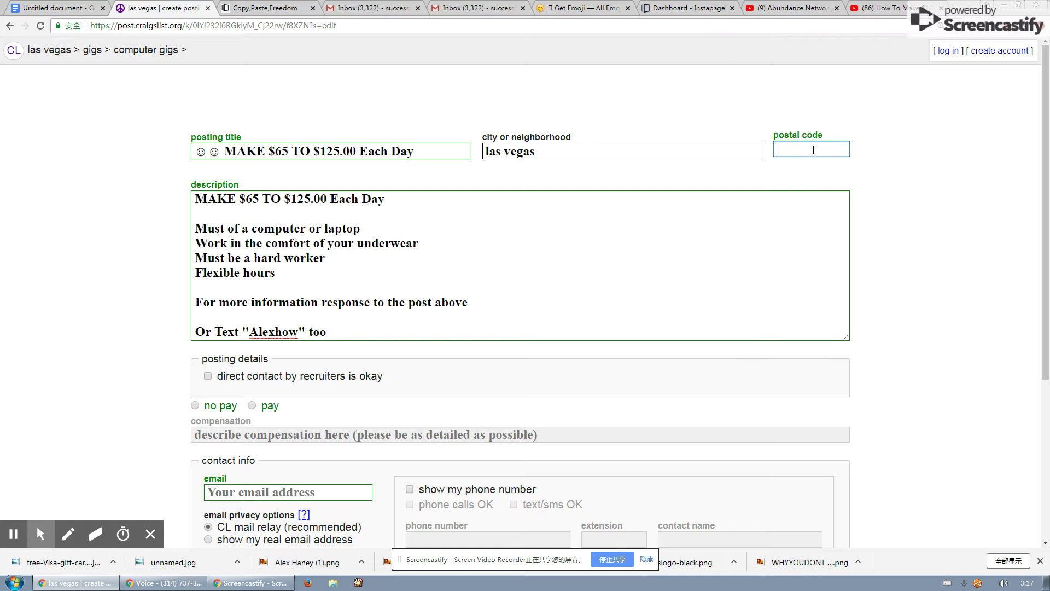
Look up the Las Vegas postal code on Google and enter 89104.
click(569, 8)
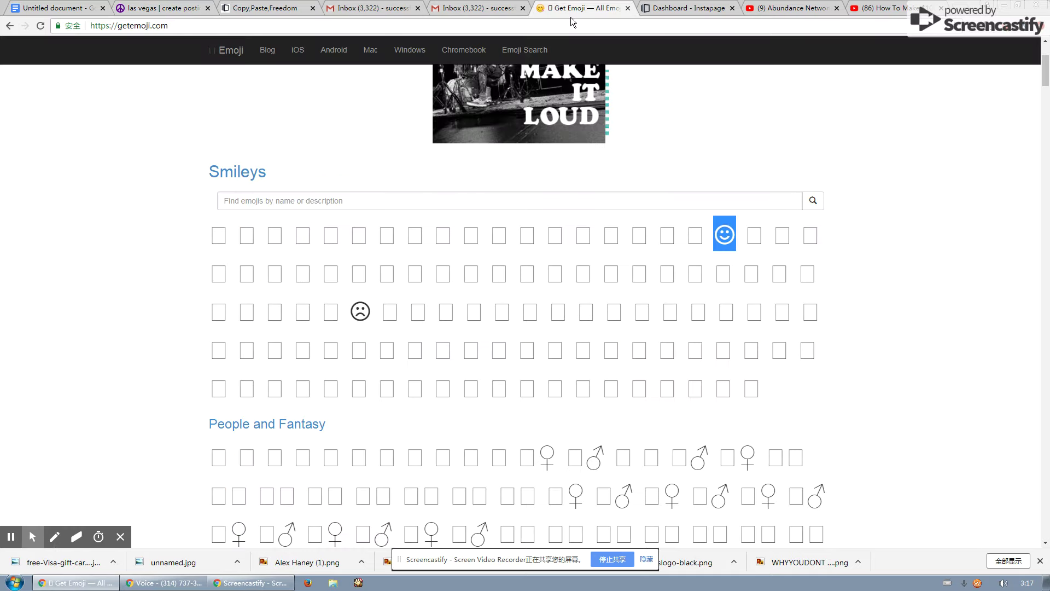
click(572, 26)
text(las vegas postal cod)
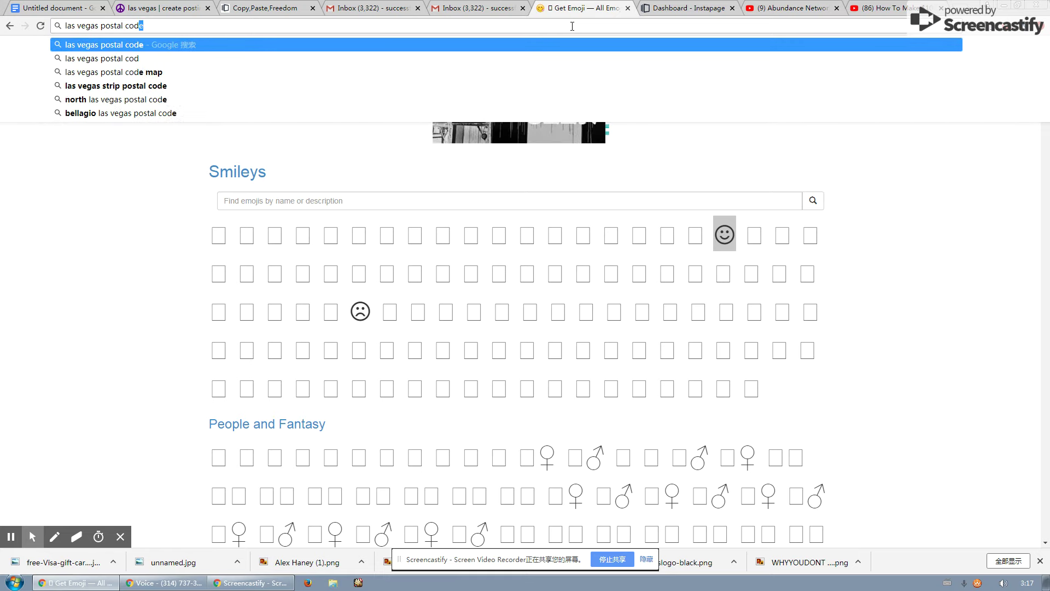
key(Return)
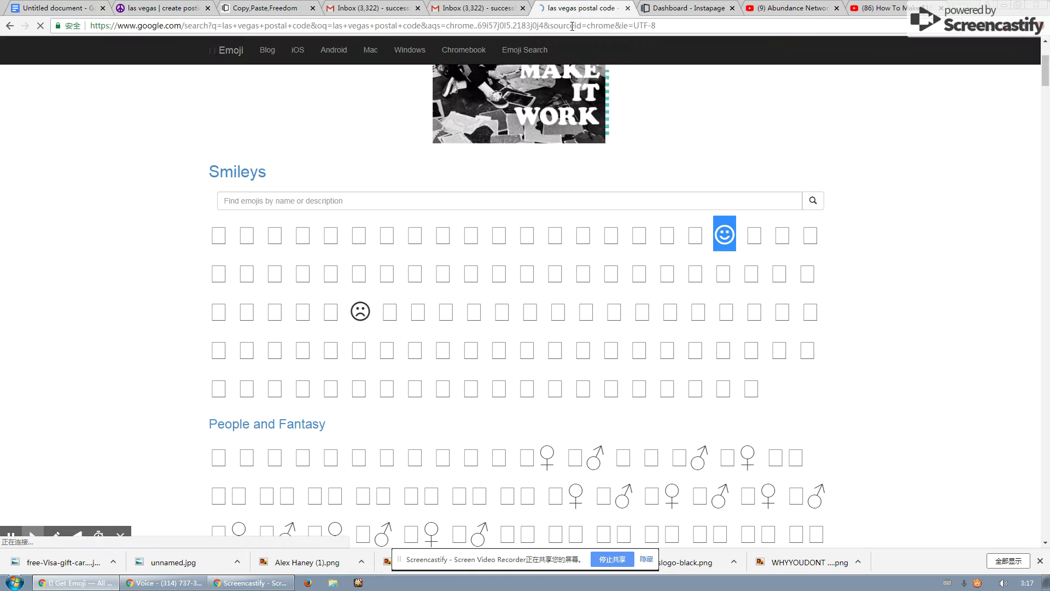
click(159, 141)
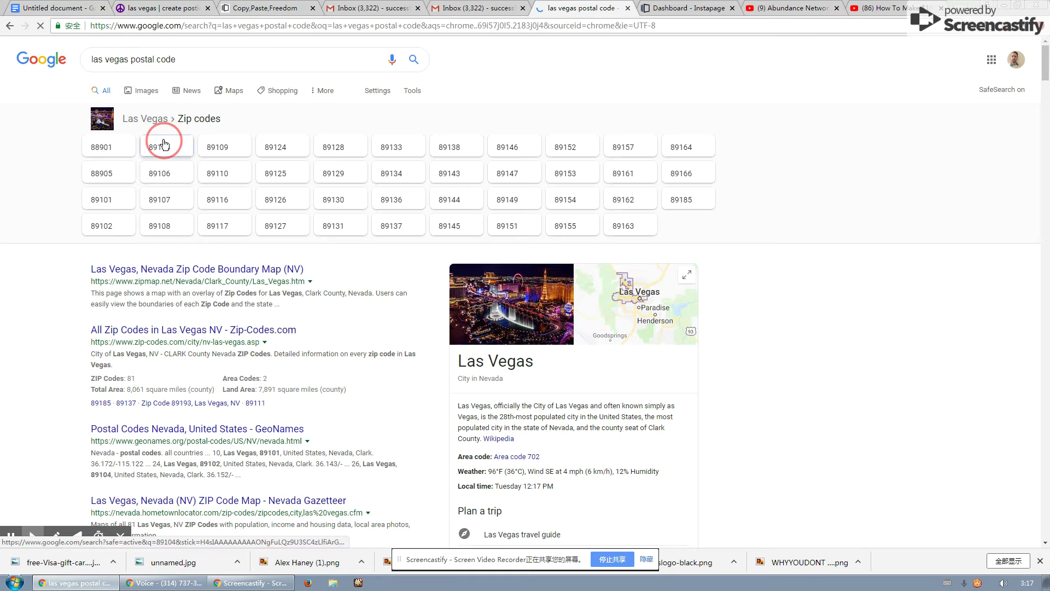
double_click(179, 67)
key(ctrl+c)
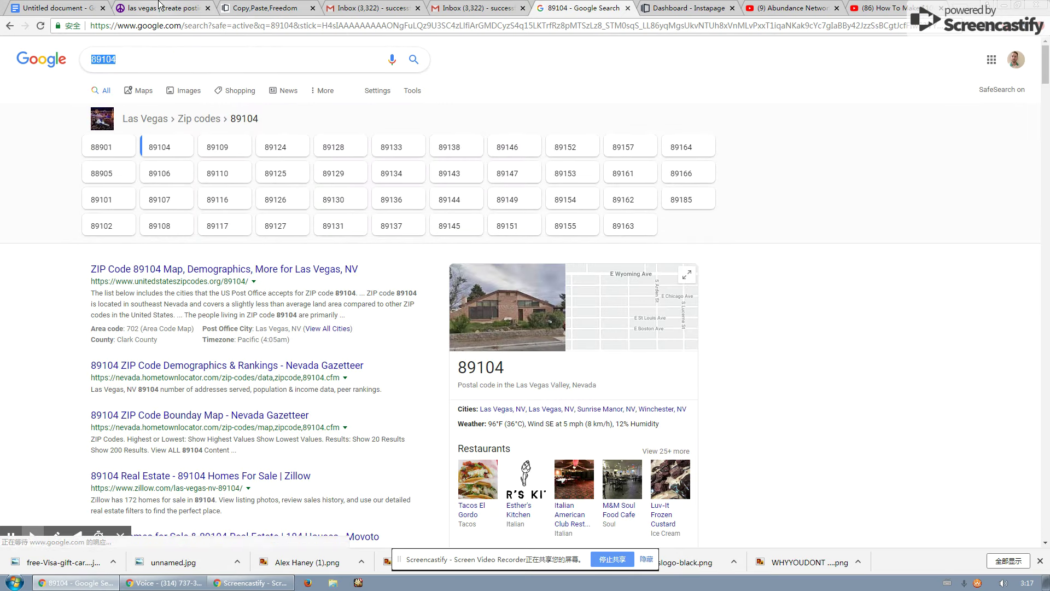
click(159, 7)
key(ctrl+v)
Mark the gig as paid and set compensation to '$65 TO $125.00 Each Day'.
scroll(651, 232, down, 3)
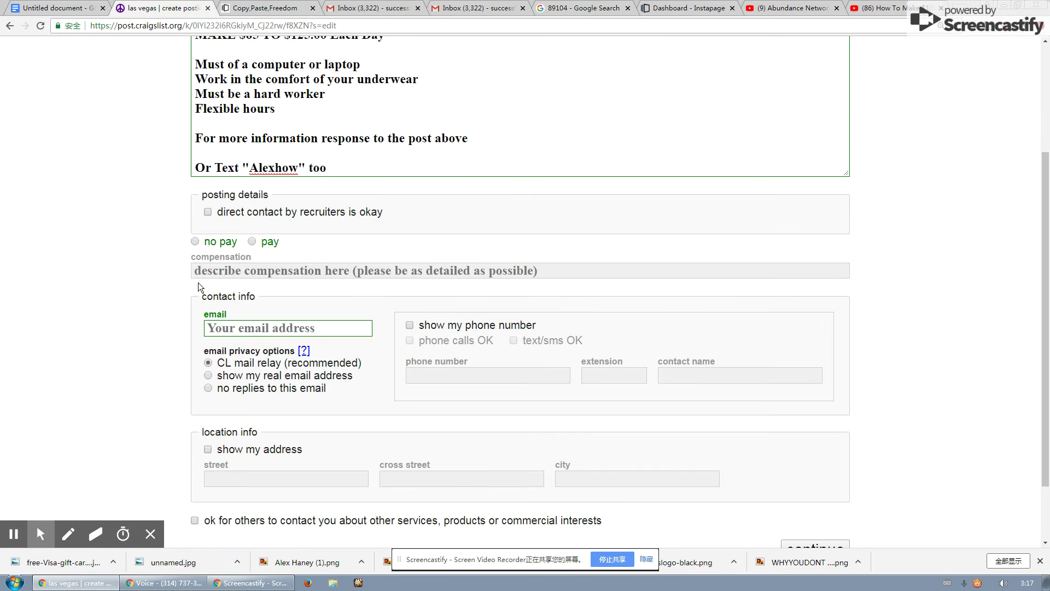
click(253, 241)
scroll(255, 242, up, 2)
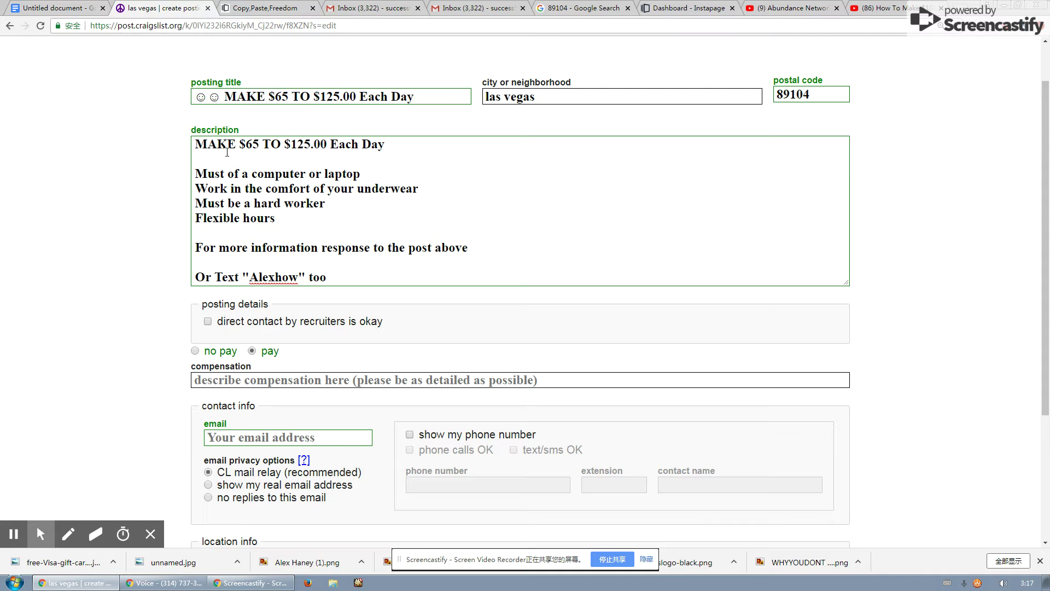
drag(236, 145, 388, 145)
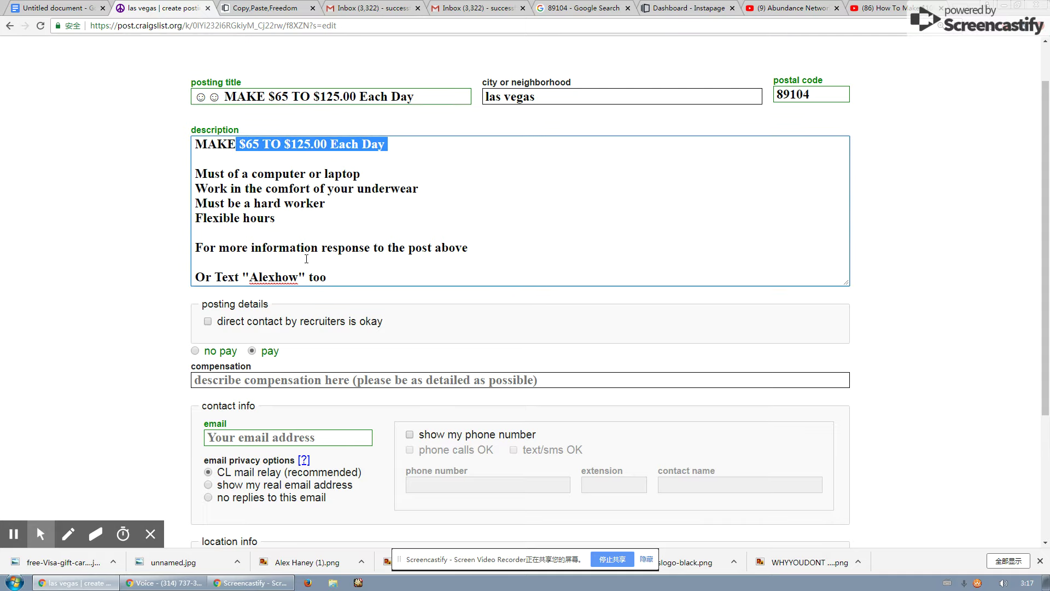
key(ctrl+c)
scroll(306, 259, down, 2)
click(265, 272)
key(ctrl+v)
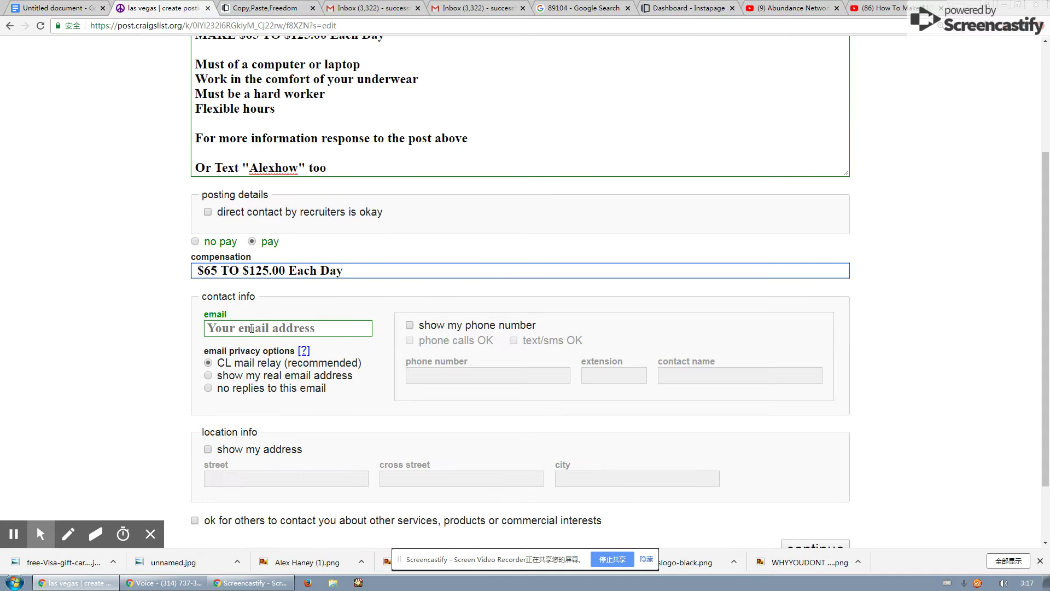
Try continuing the form, which flags the missing contact email.
click(252, 329)
scroll(319, 368, down, 2)
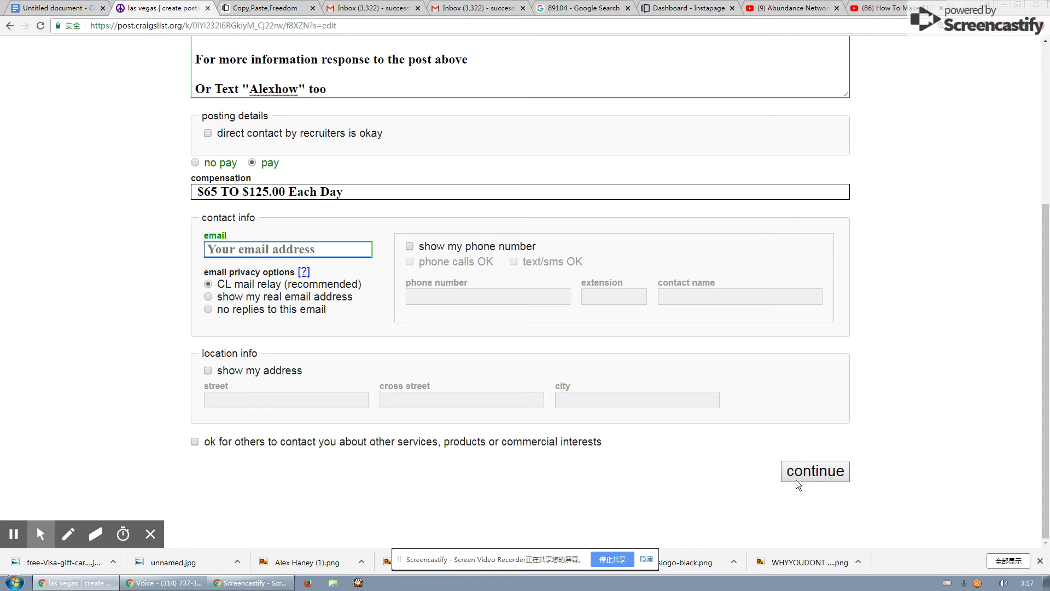
click(809, 475)
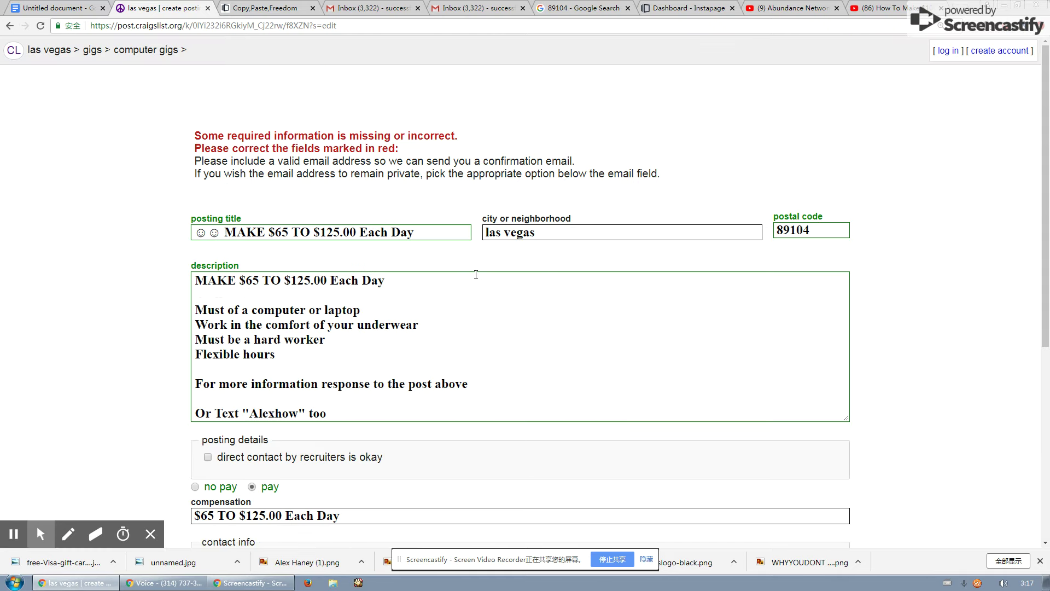
scroll(476, 274, down, 6)
Enter the contact email address and continue past the map location step.
click(266, 249)
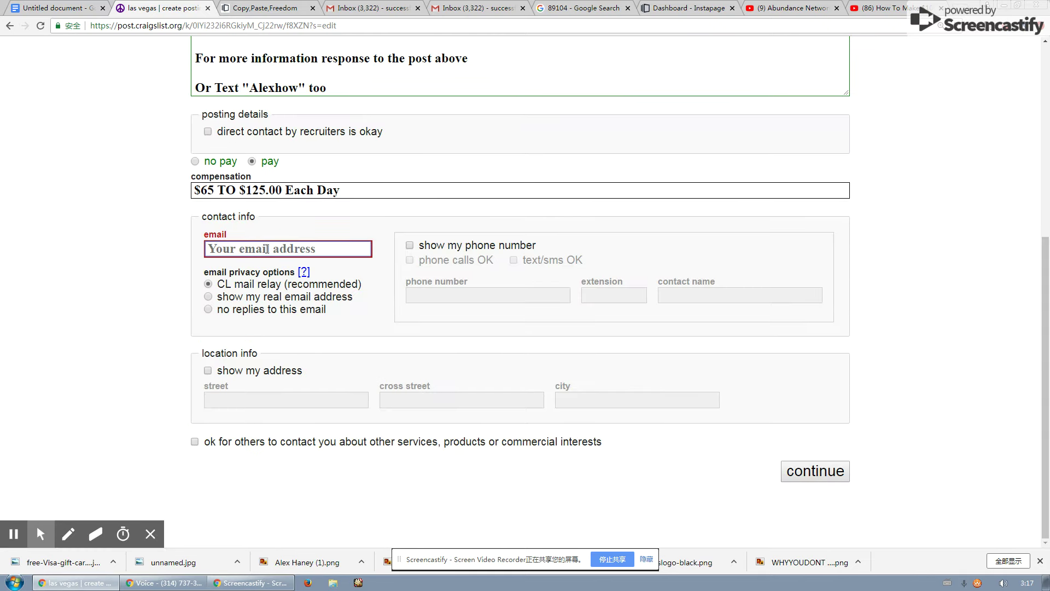
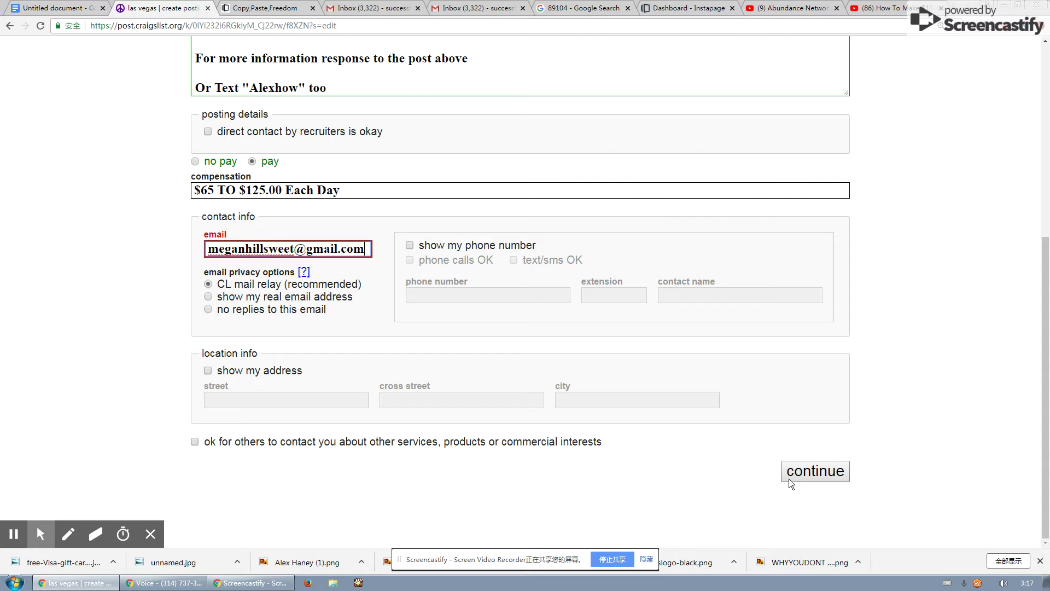
click(793, 472)
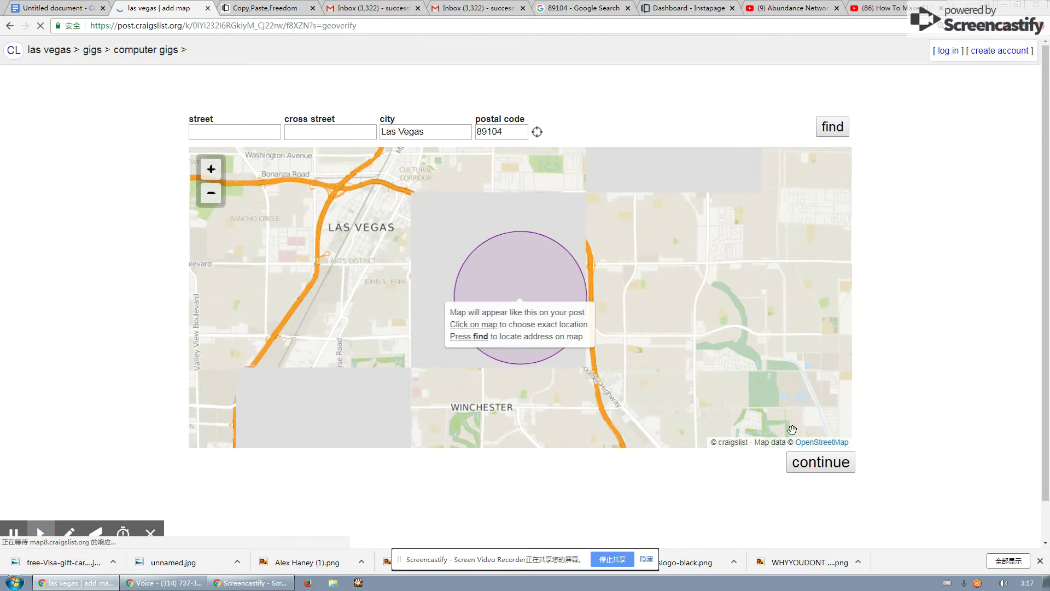
click(817, 462)
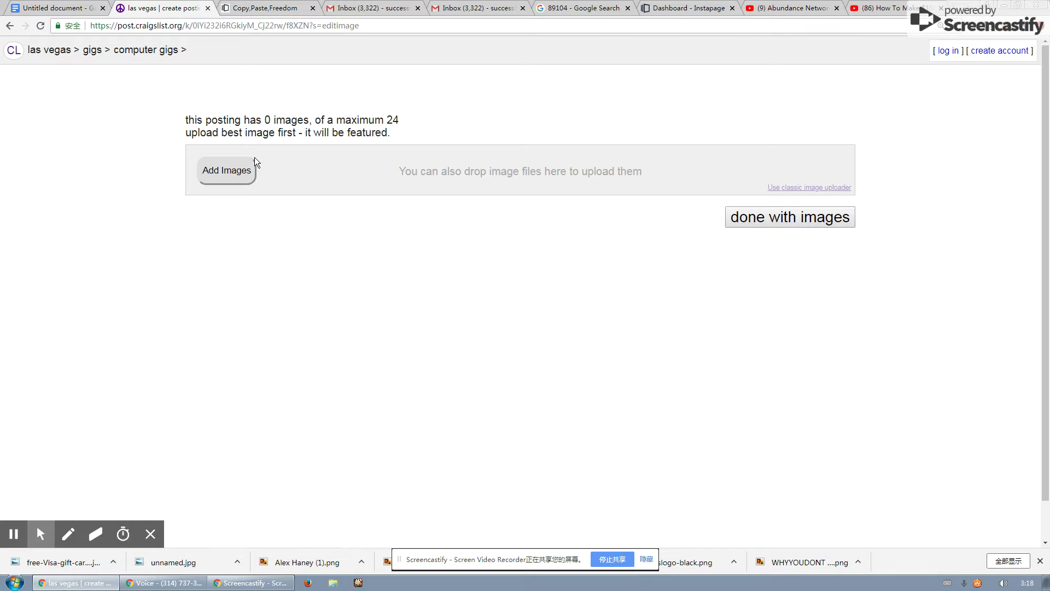
Skip adding images and review the $5.00 USD draft preview without publishing.
click(762, 219)
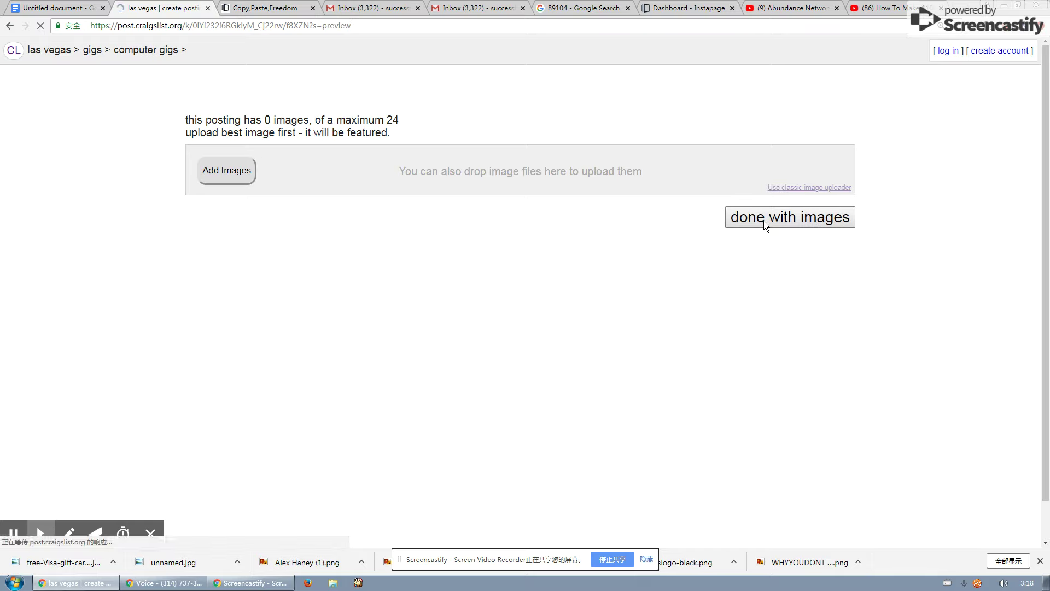
scroll(409, 219, down, 1)
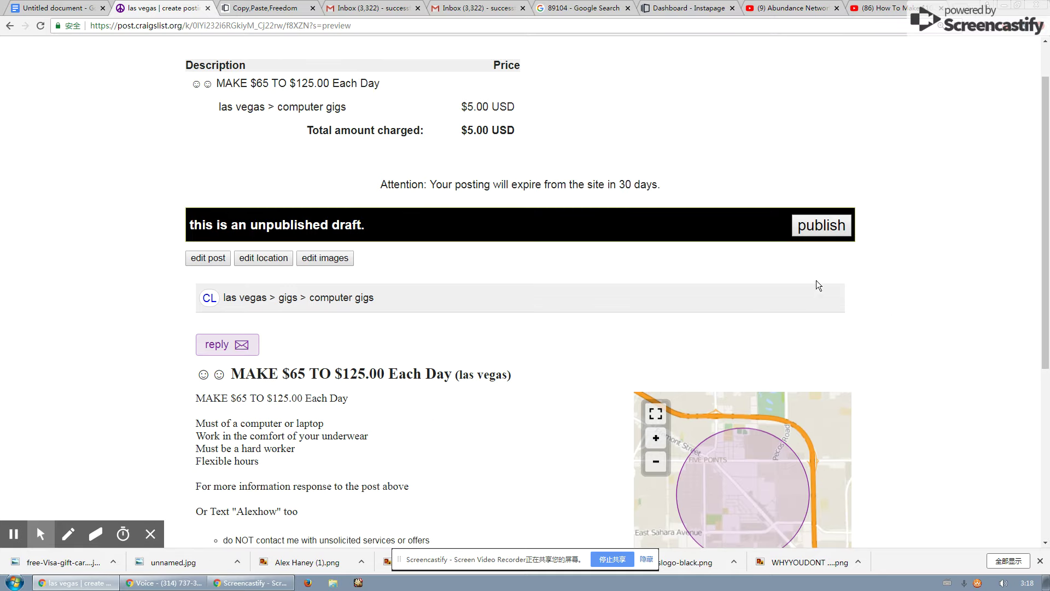
scroll(823, 219, up, 1)
scroll(519, 178, down, 2)
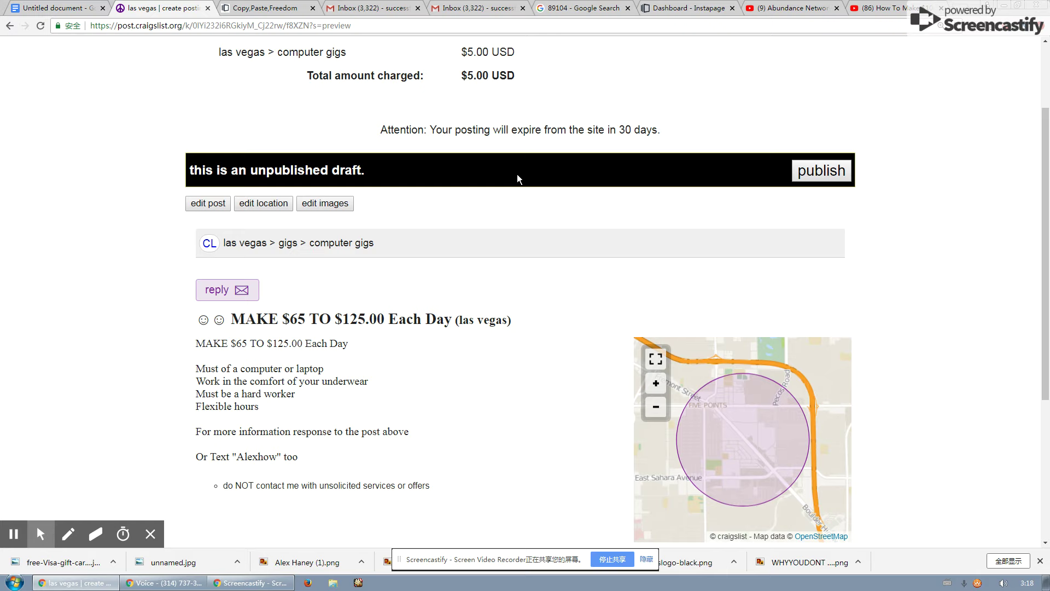
scroll(438, 265, up, 1)
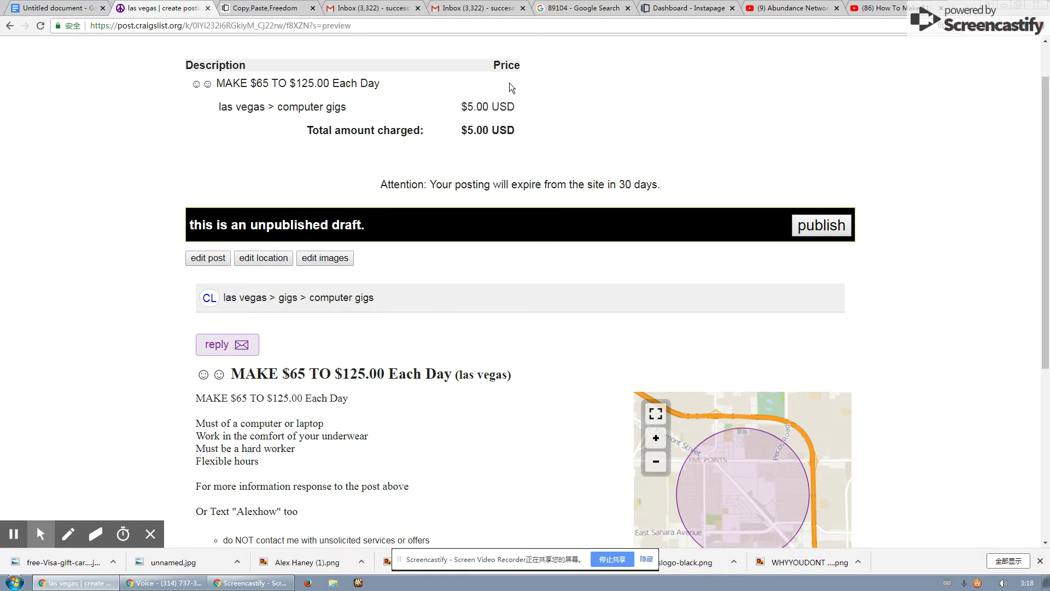
Bring up the Gmail reply draft and click into its body after the $100 a day line.
click(370, 11)
click(465, 11)
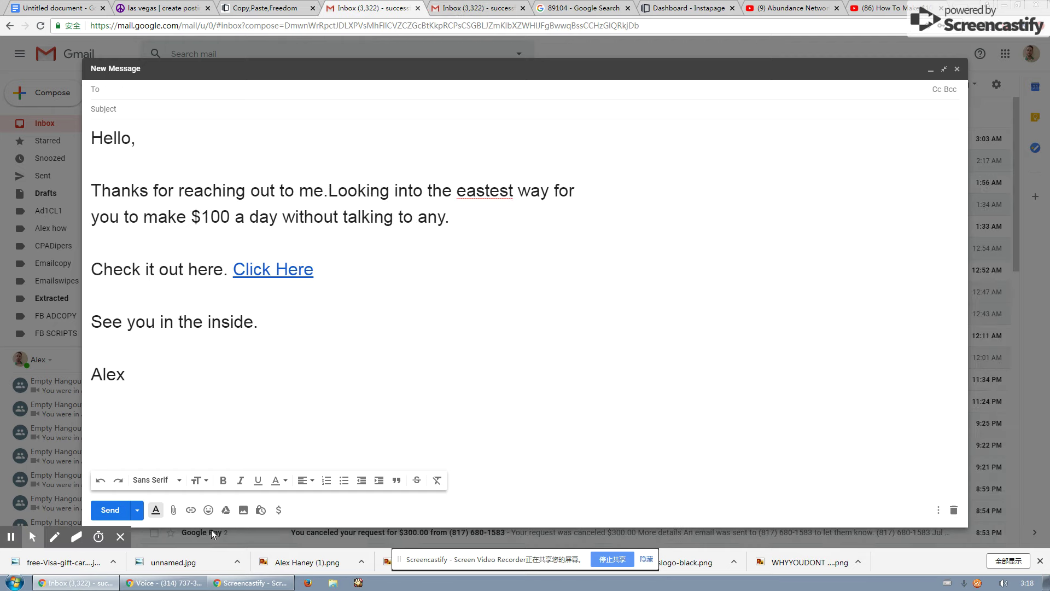
click(157, 389)
click(270, 190)
click(539, 218)
Check the Copy,Paste,Freedom capture page's email box and Instapage dashboard entry, then return to the Docs checklist.
click(273, 8)
click(748, 116)
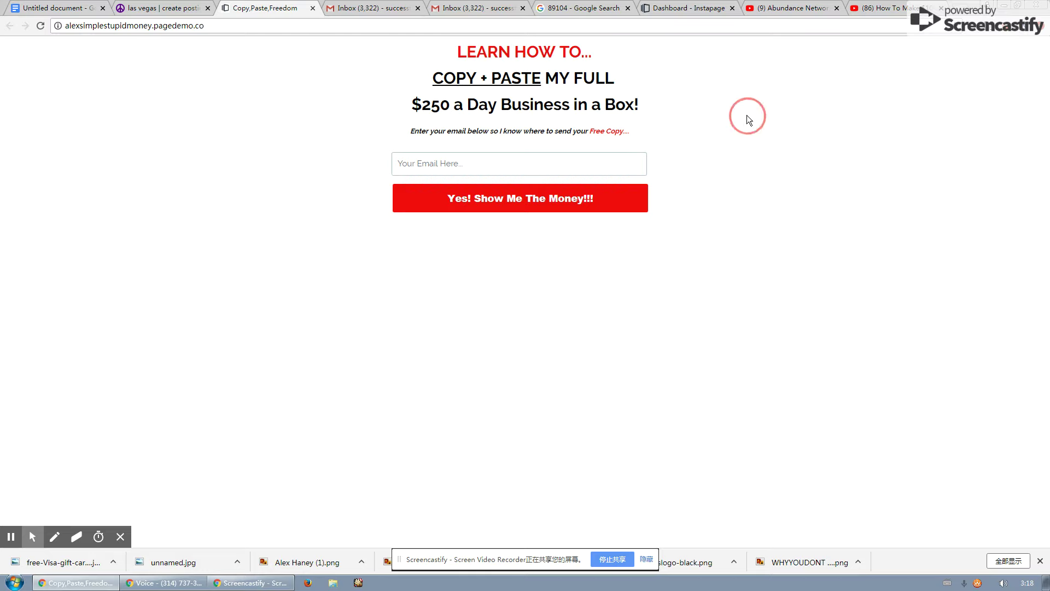
click(426, 163)
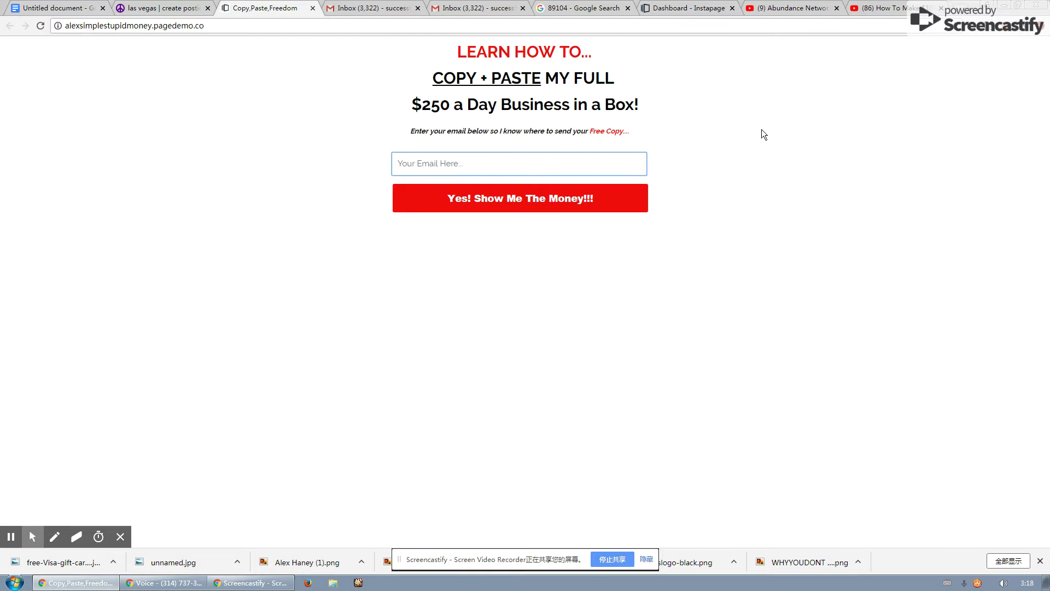
click(694, 7)
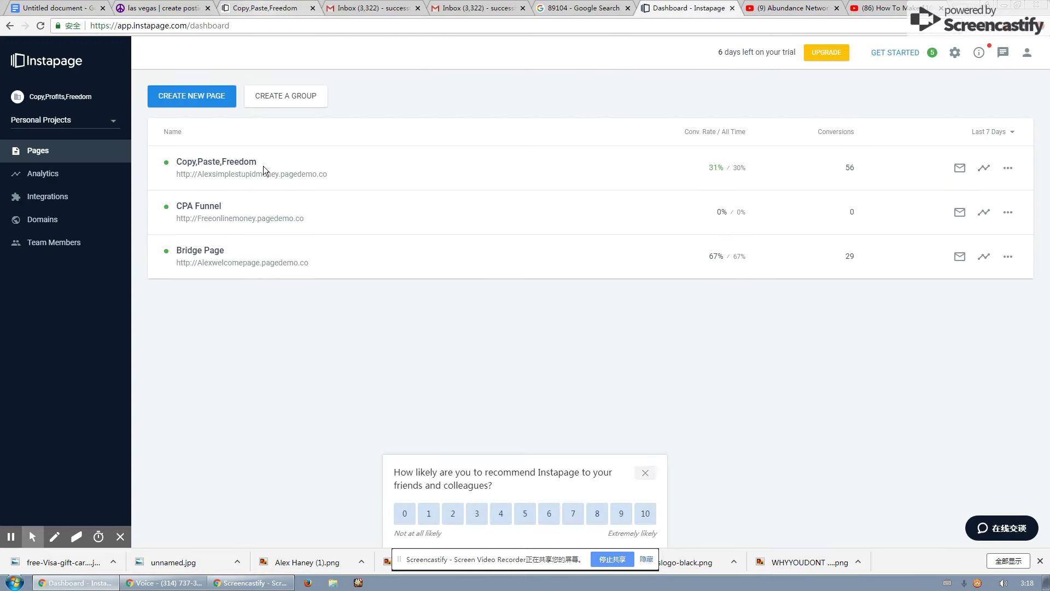
click(252, 5)
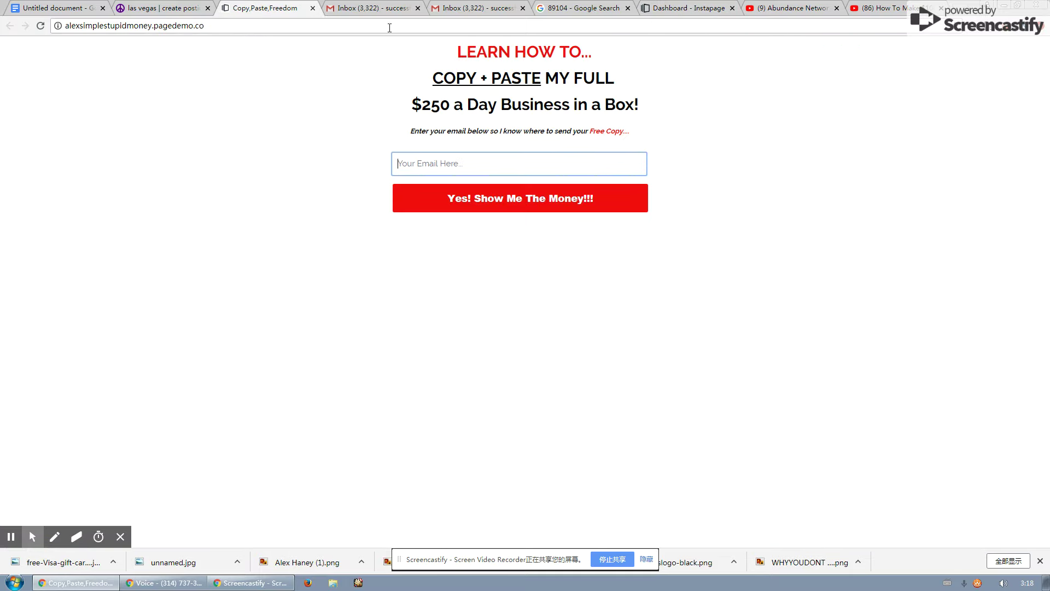
click(60, 8)
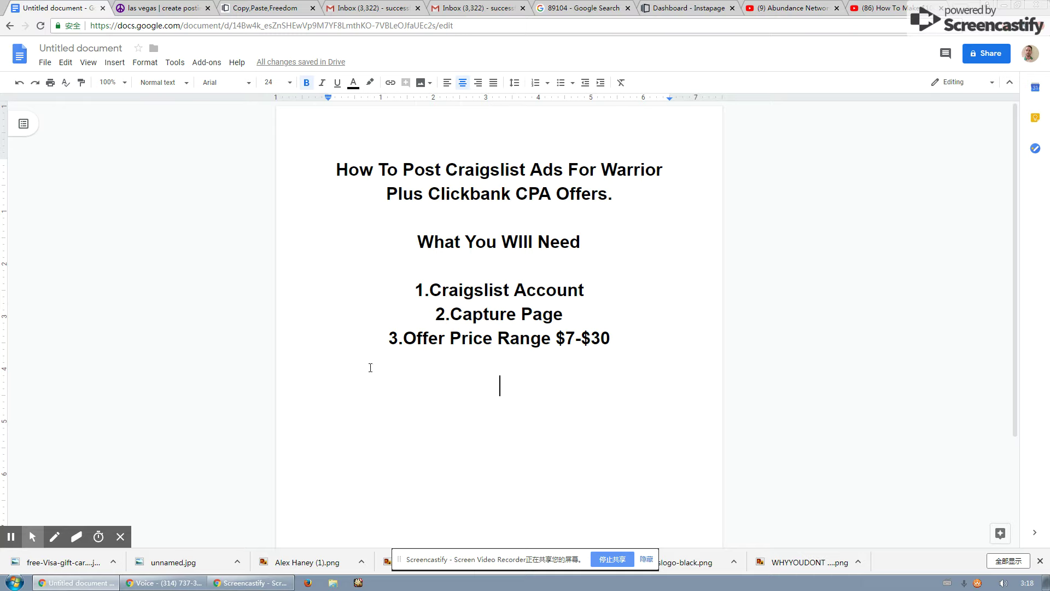
Insert blank lines above '3.Offer Price Range $7-$30' in the checklist.
click(378, 342)
key(Return)
key(Return)
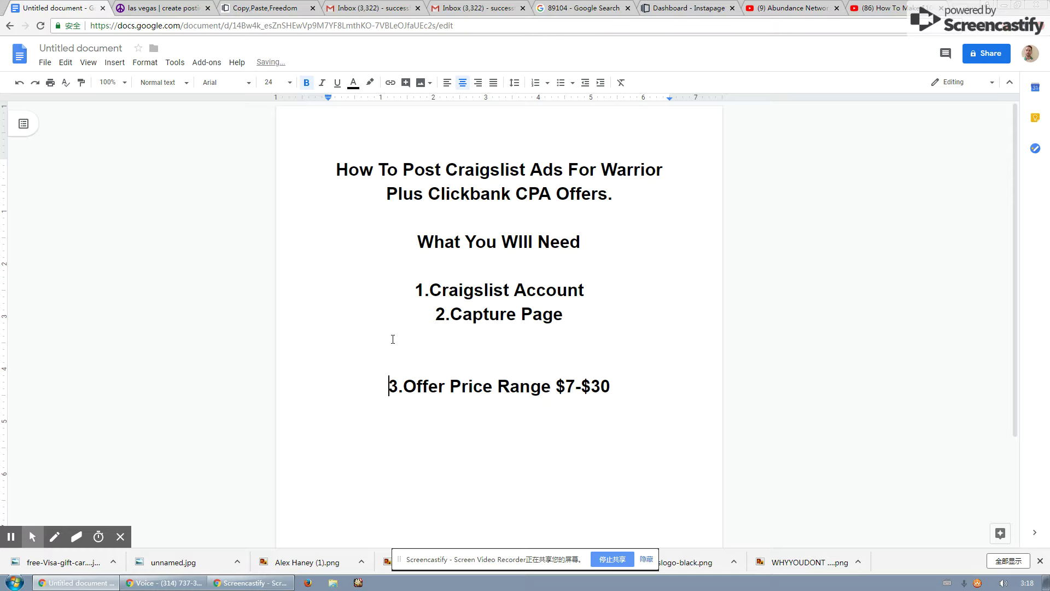
drag(422, 387, 368, 385)
click(626, 389)
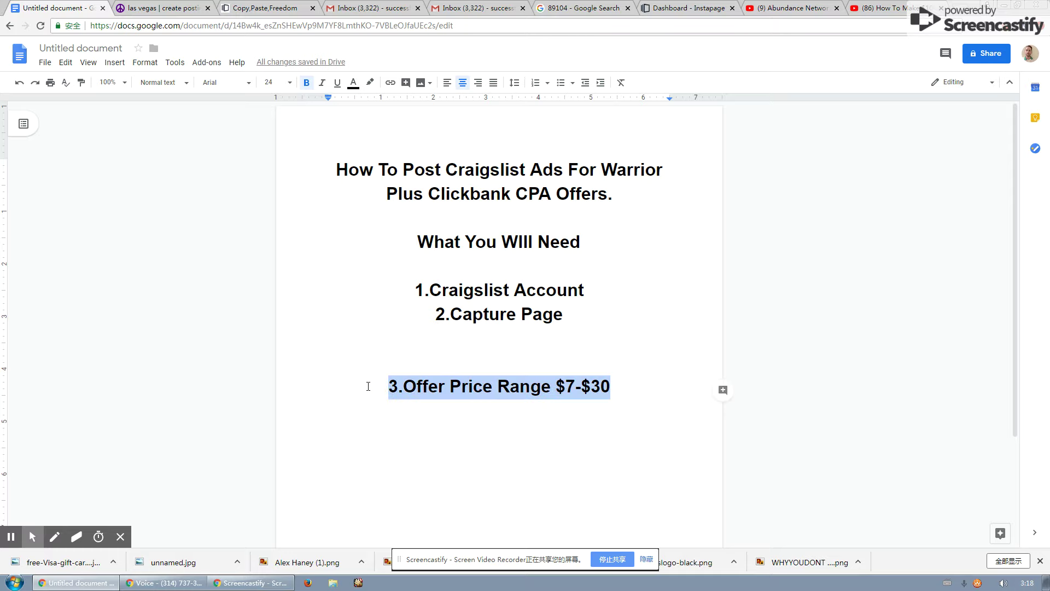
click(354, 404)
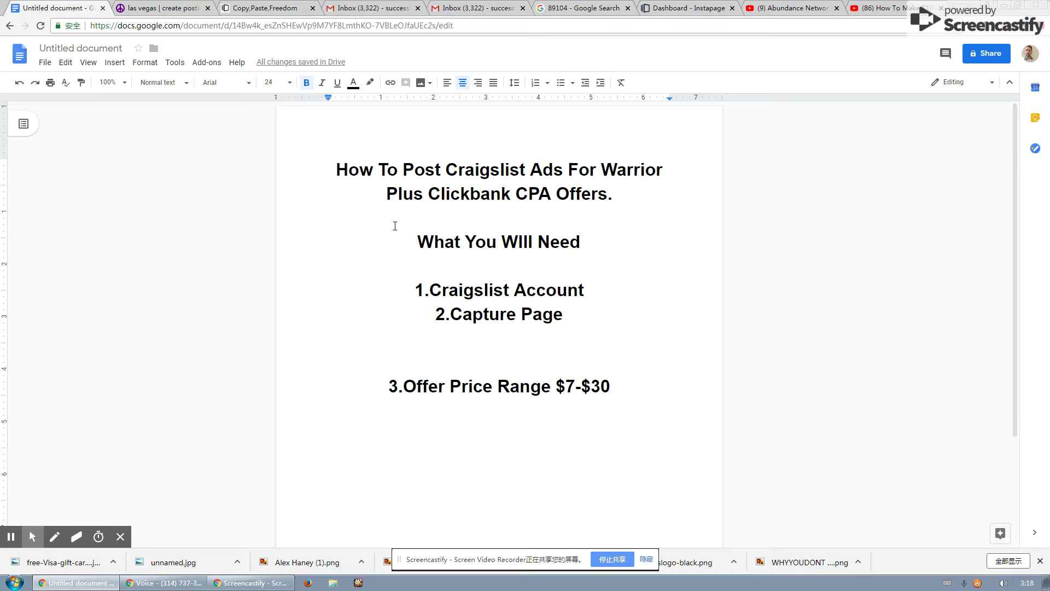
Compare the Craigslist draft preview with the $7-$30 price range in the checklist.
click(158, 7)
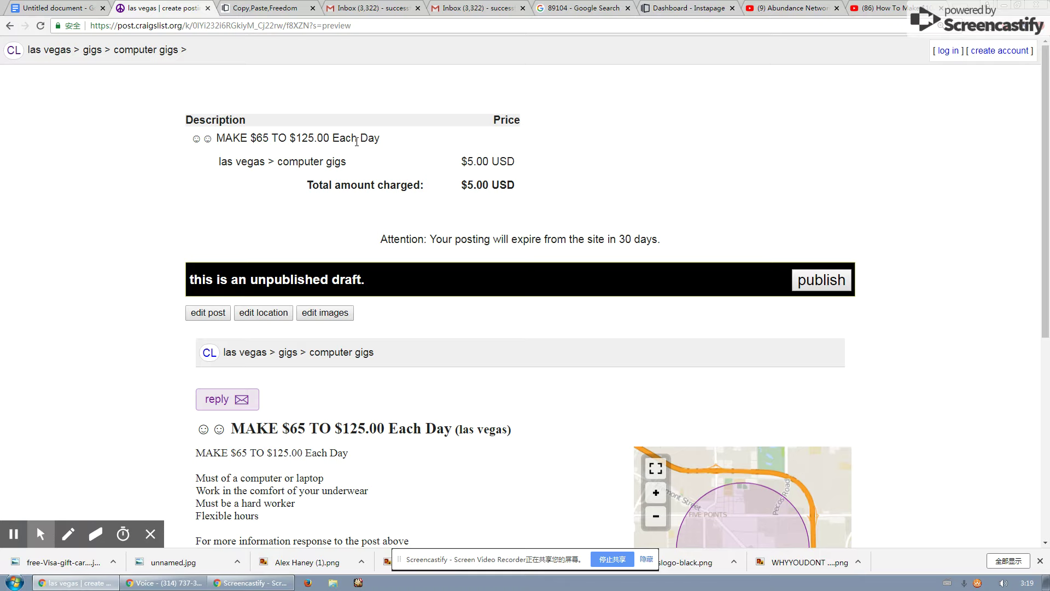
click(78, 7)
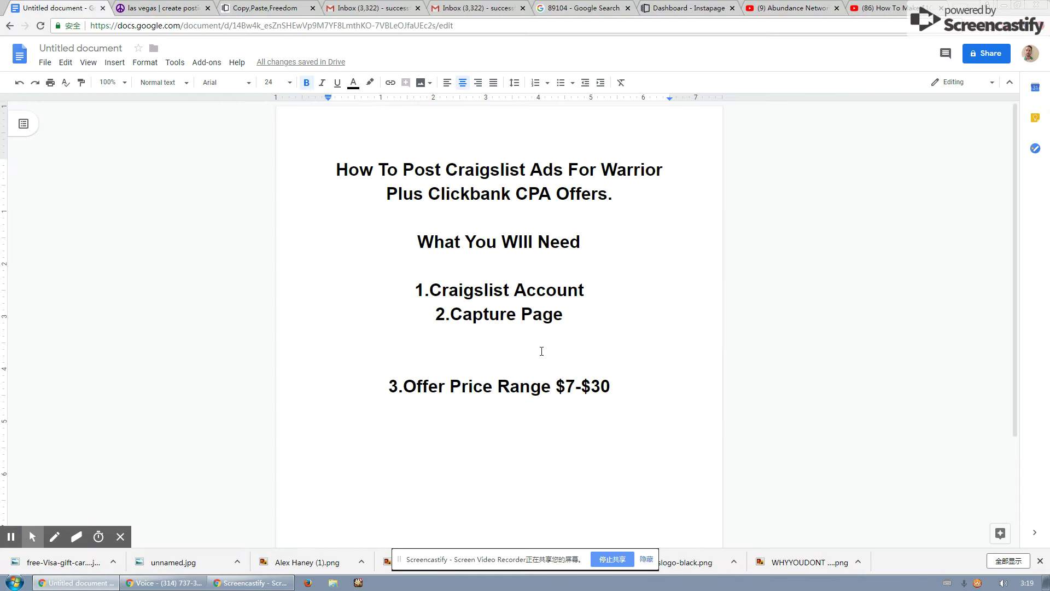
drag(624, 389, 549, 389)
click(555, 387)
drag(648, 388, 608, 389)
click(164, 8)
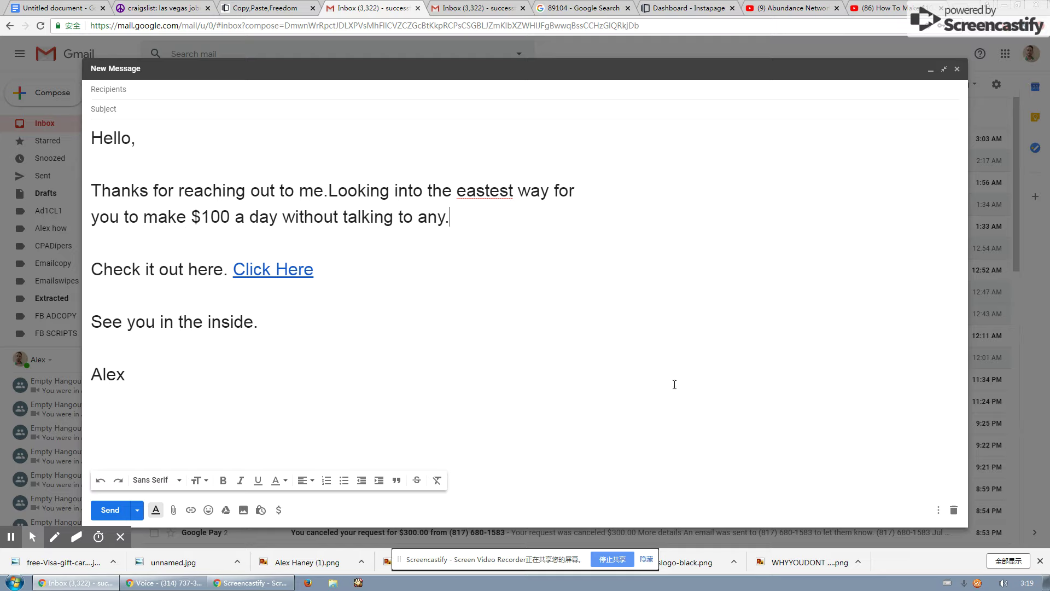
Review the full Gmail reply body from 'Hello,' to the sign-off, leaving it unchanged.
drag(131, 377, 117, 136)
click(223, 429)
drag(186, 386, 88, 129)
click(162, 364)
drag(133, 372, 98, 134)
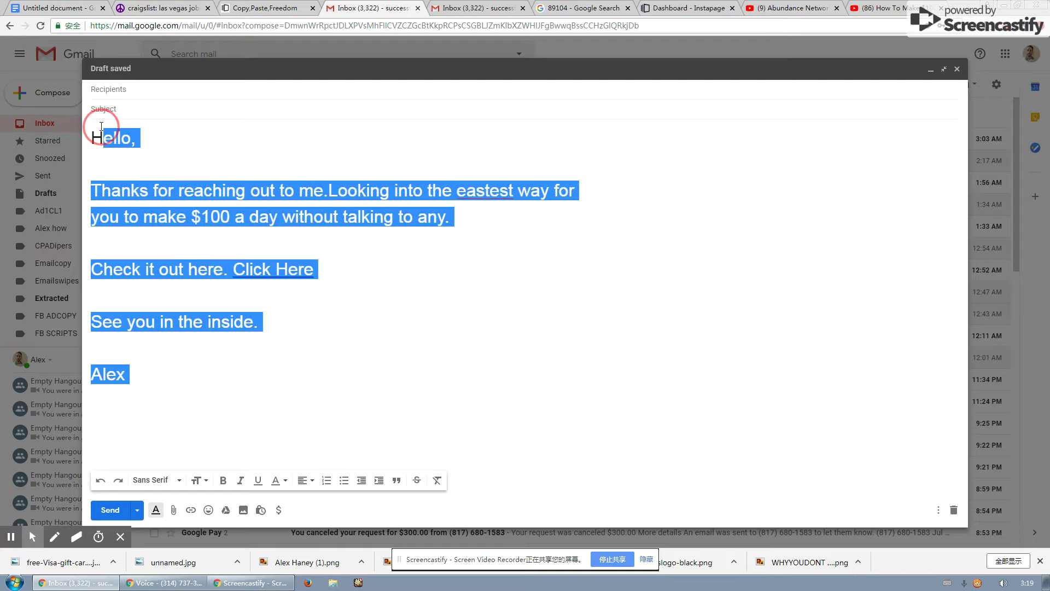
click(197, 157)
Add two empty lines below the $7-$30 price line in the checklist.
click(172, 6)
click(71, 7)
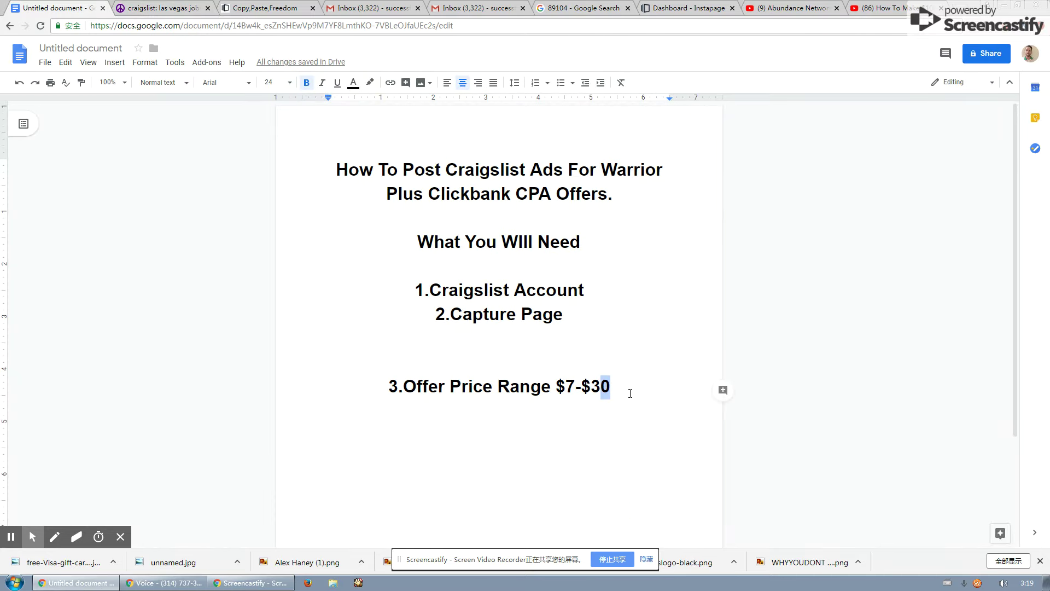
key(shift+Right)
key(shift+Right)
key(Return)
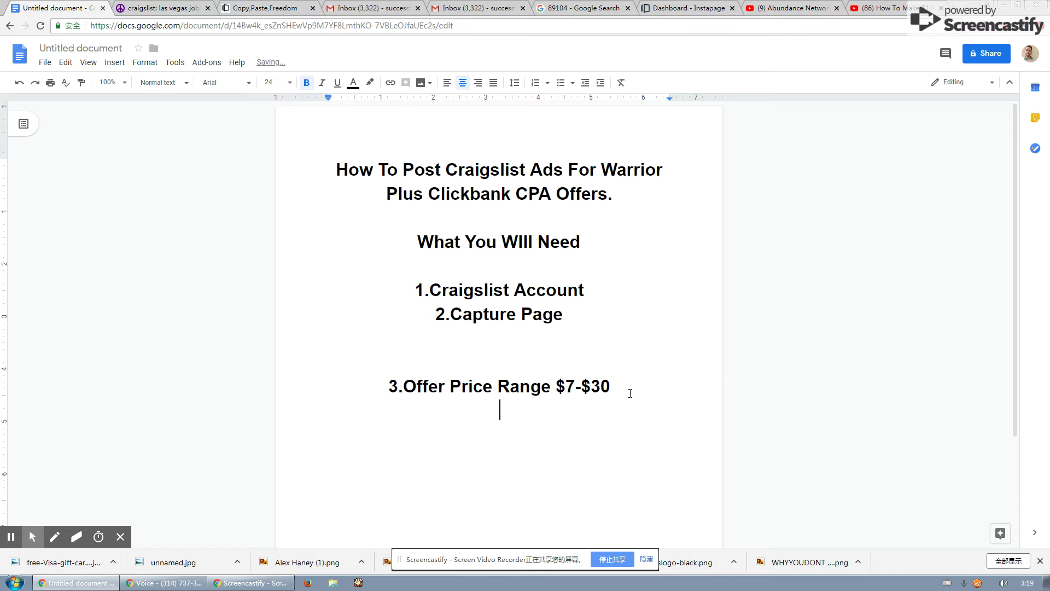
key(Return)
click(160, 6)
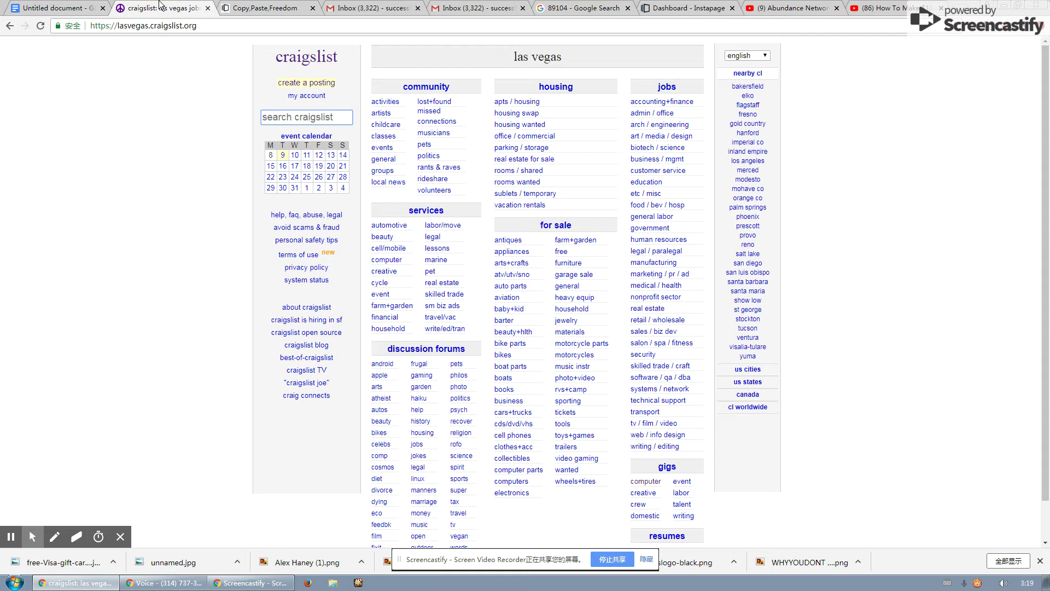
Return to the Las Vegas craigslist page and open its computer gigs listings.
click(68, 6)
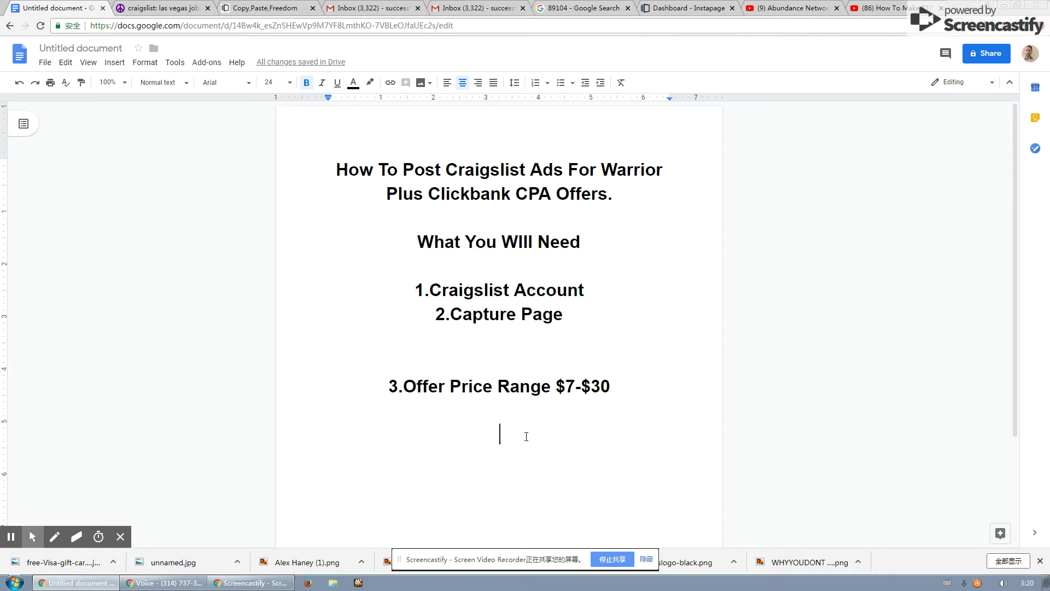
click(192, 7)
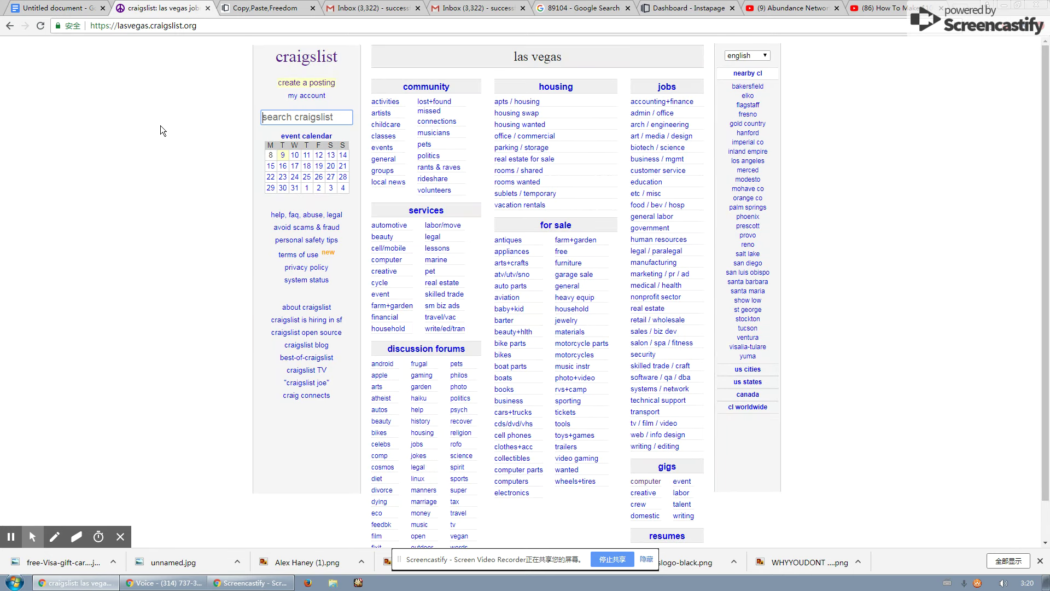
scroll(718, 318, down, 2)
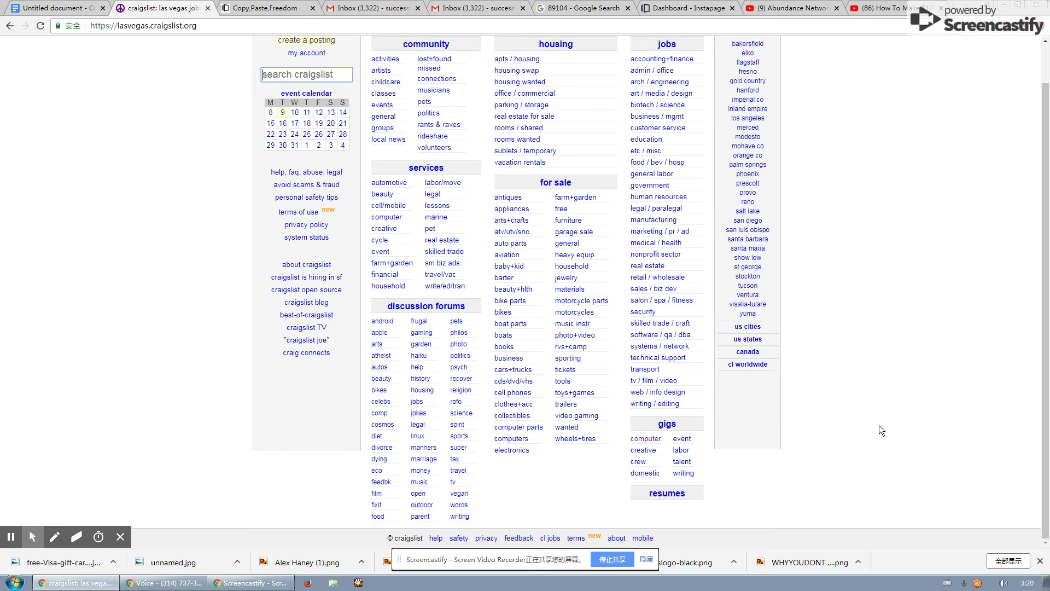
click(636, 437)
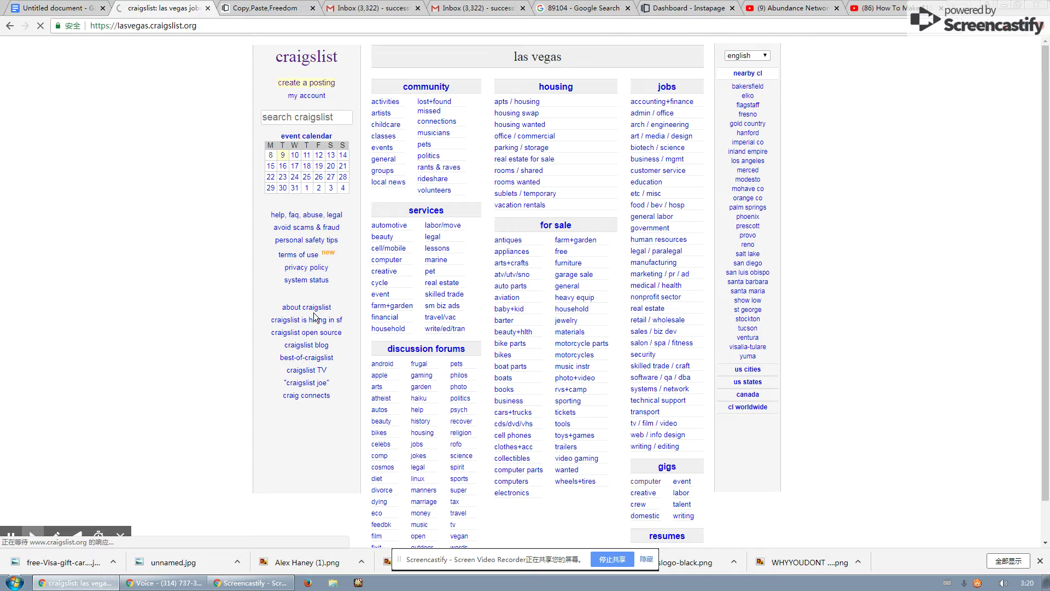
scroll(254, 121, down, 1)
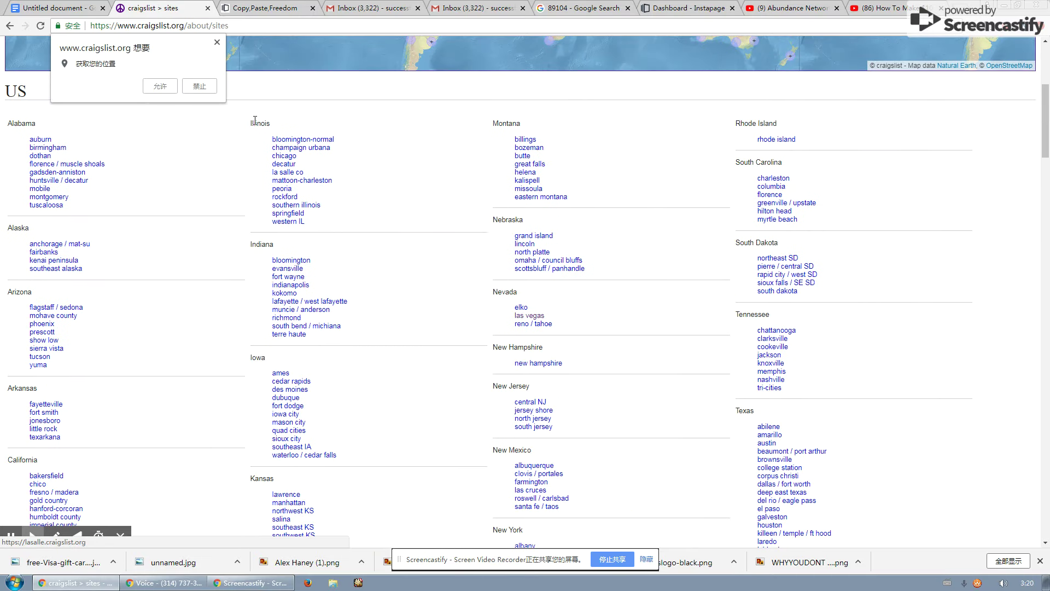
click(218, 41)
scroll(417, 312, down, 10)
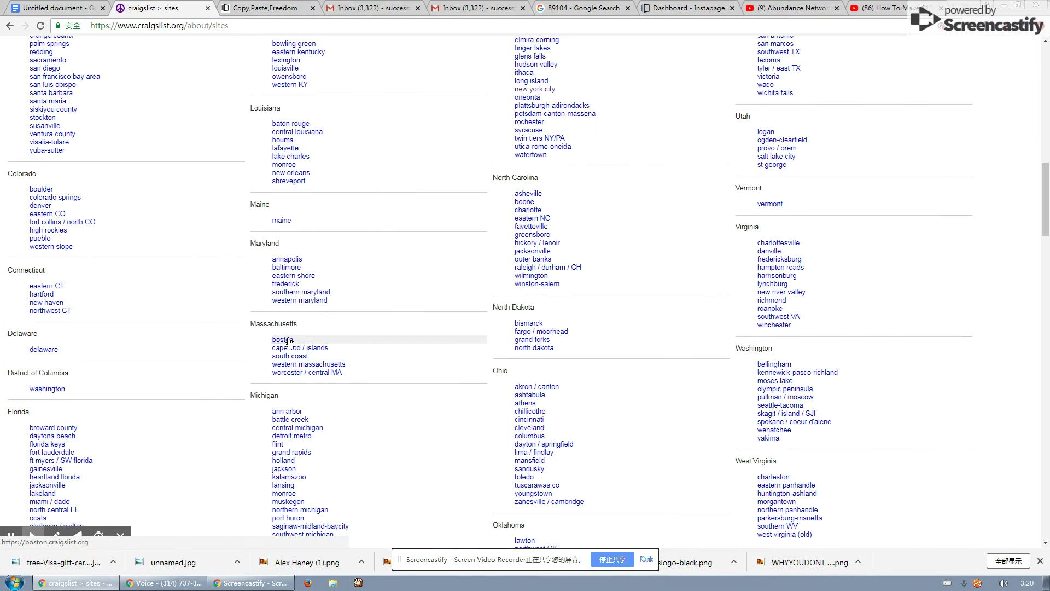
click(281, 339)
scroll(492, 329, down, 1)
click(636, 439)
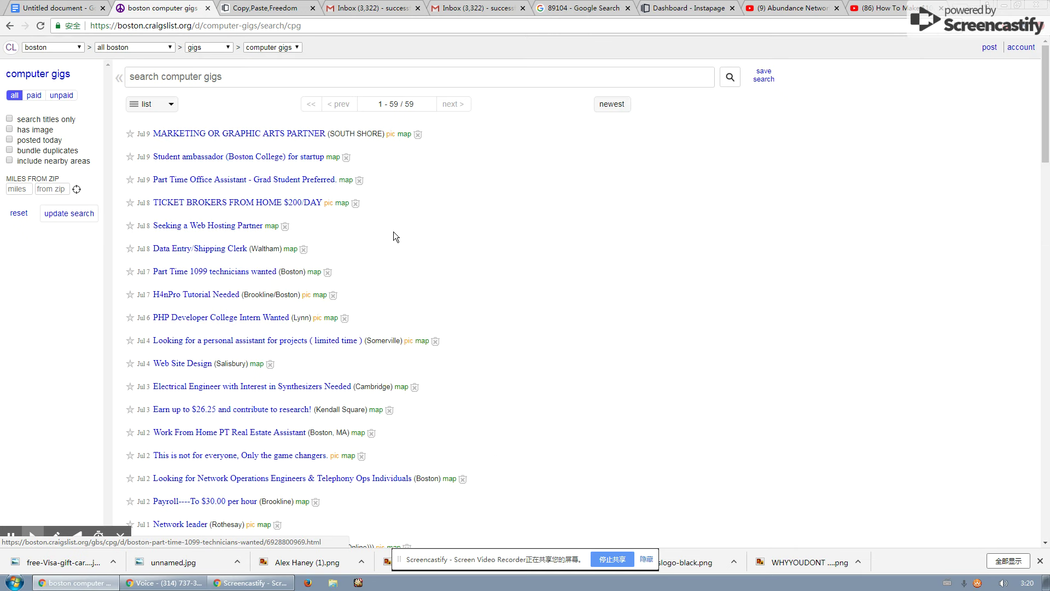
Read the 'Payroll----To $30.00 per hour' posting and go back to the list.
scroll(321, 285, down, 3)
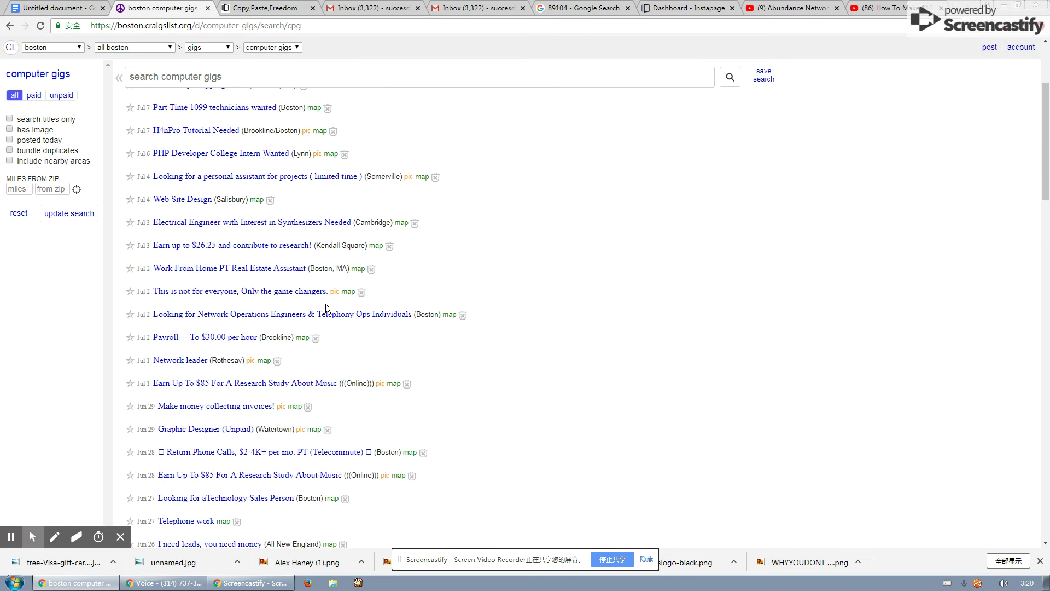
click(236, 337)
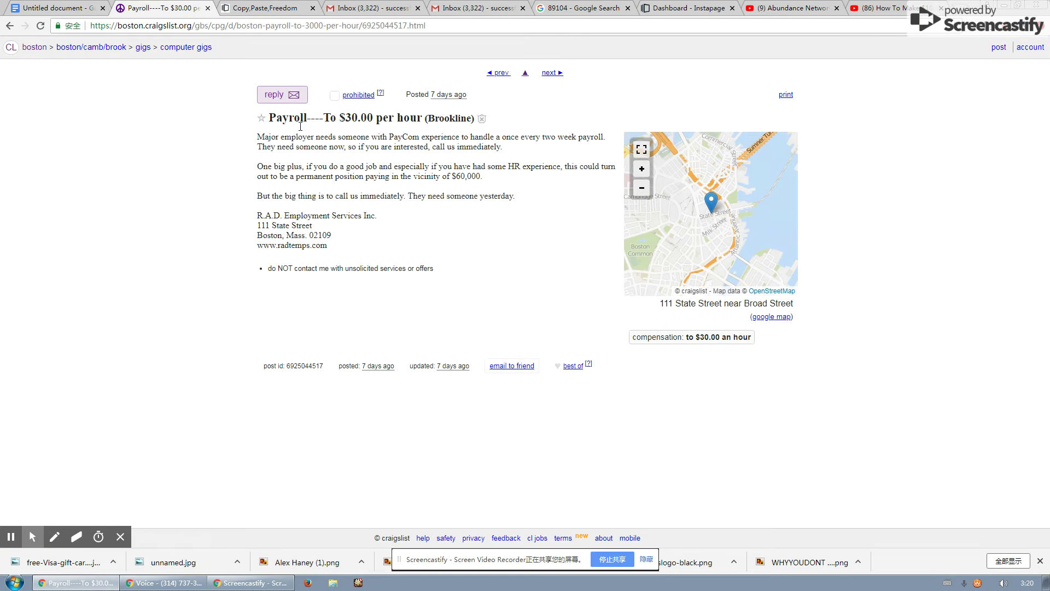
drag(416, 244, 263, 145)
click(263, 145)
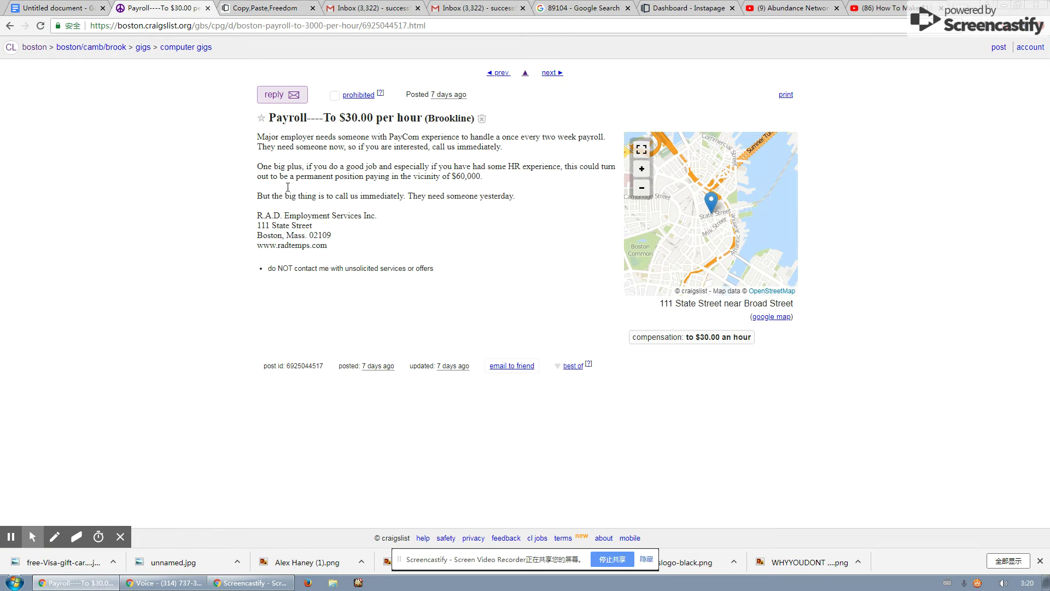
click(9, 26)
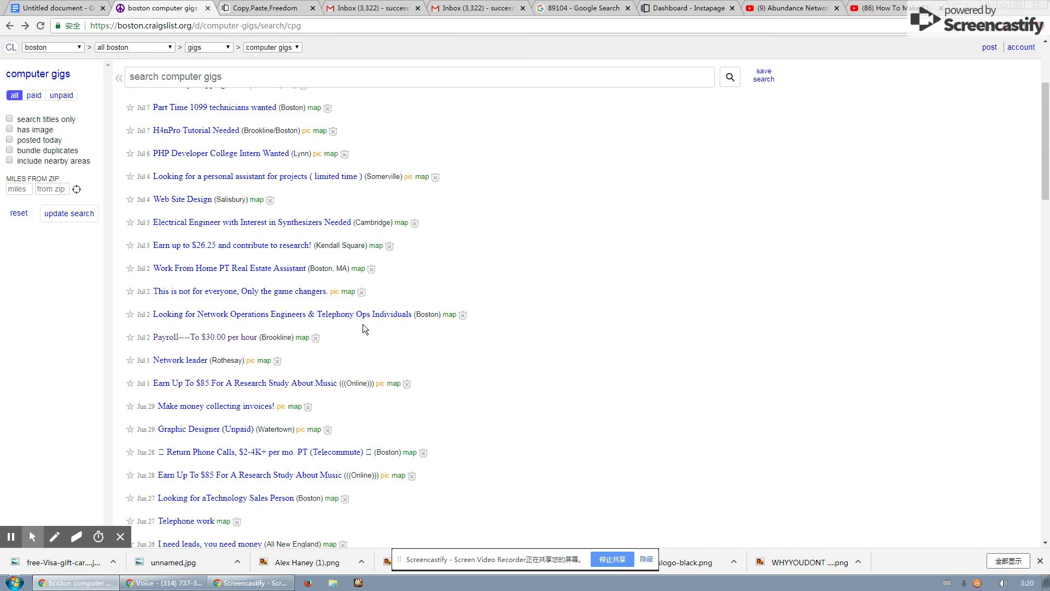
Scroll through Boston's 59 computer gigs listings, then return to the checklist.
scroll(363, 324, up, 3)
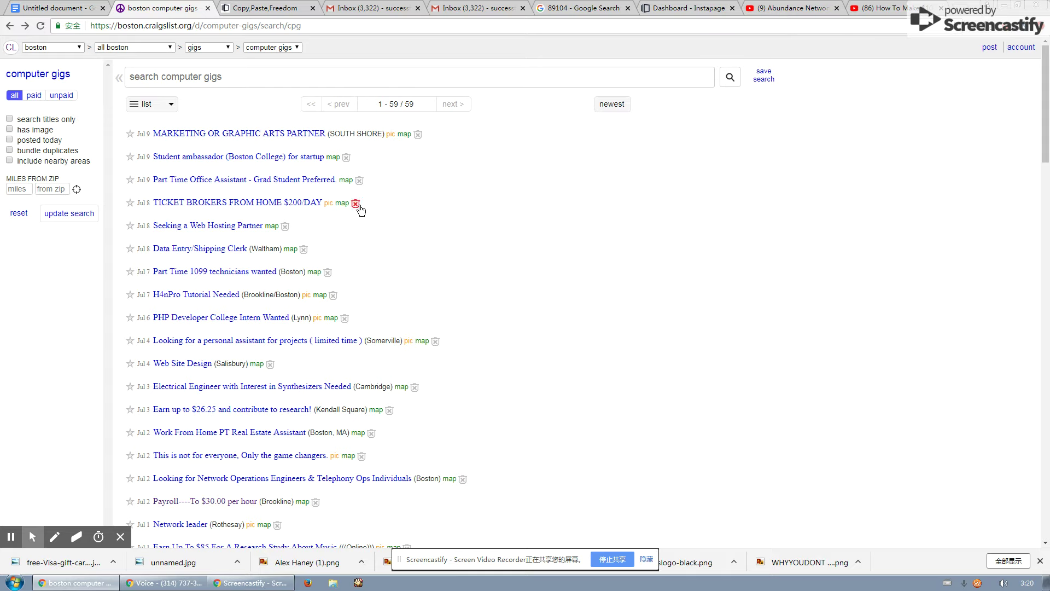
scroll(369, 287, down, 2)
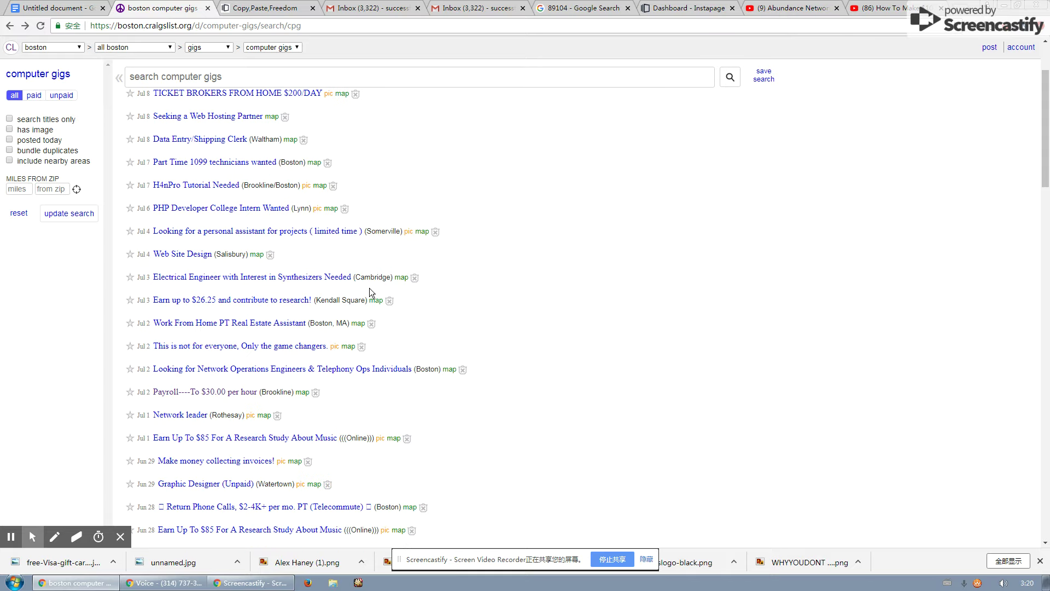
scroll(398, 356, up, 2)
scroll(406, 287, down, 3)
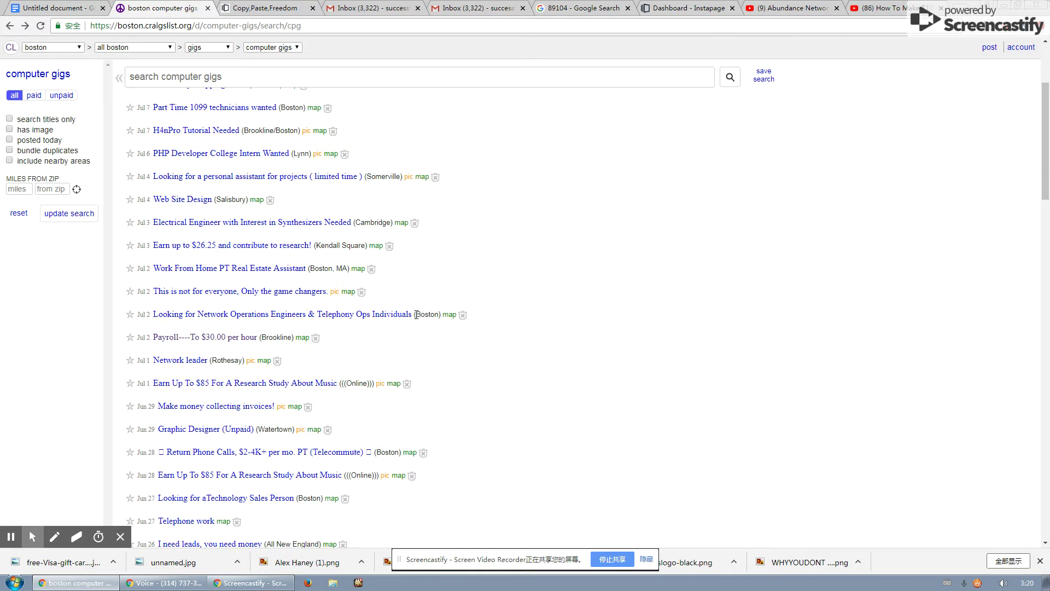
scroll(428, 406, up, 2)
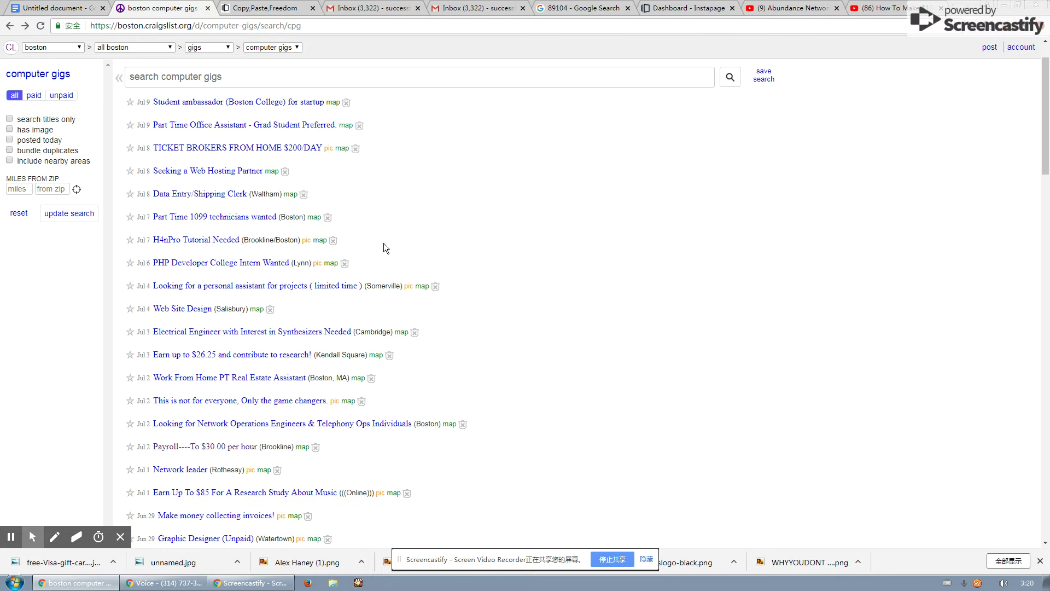
click(54, 7)
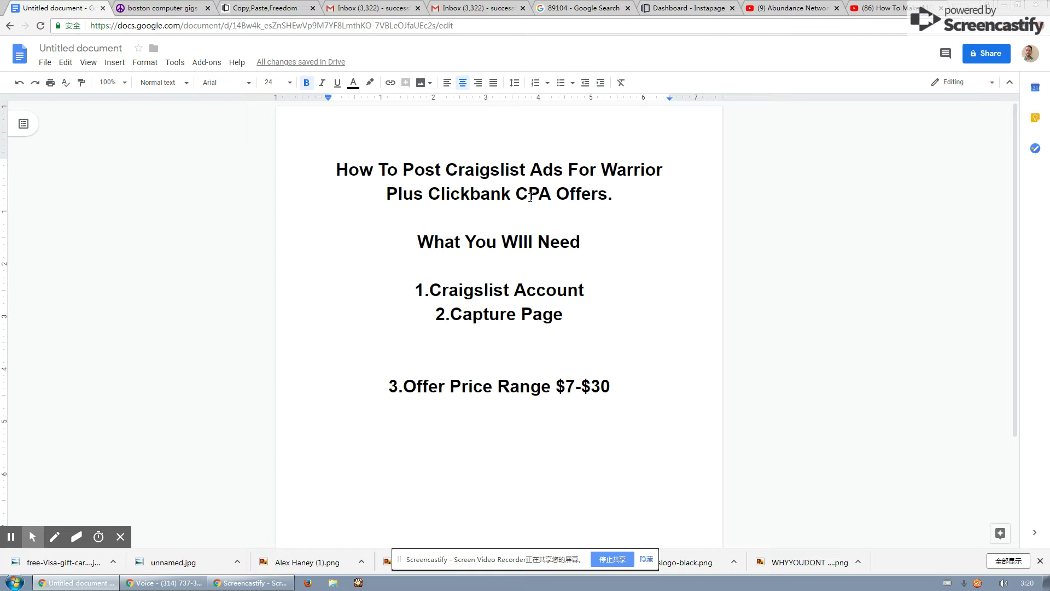
drag(516, 197, 607, 197)
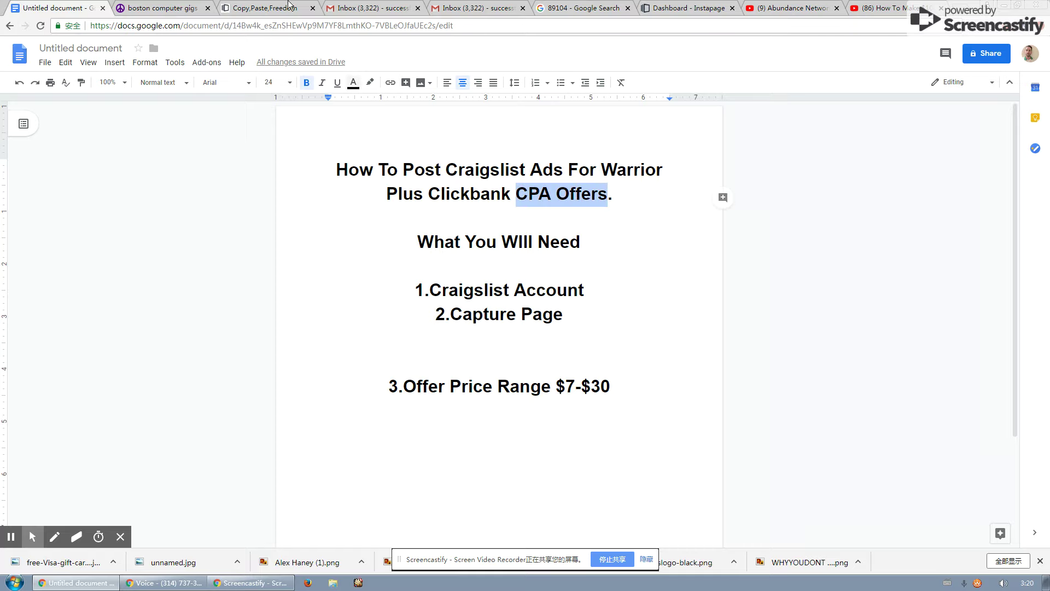
click(289, 6)
click(538, 168)
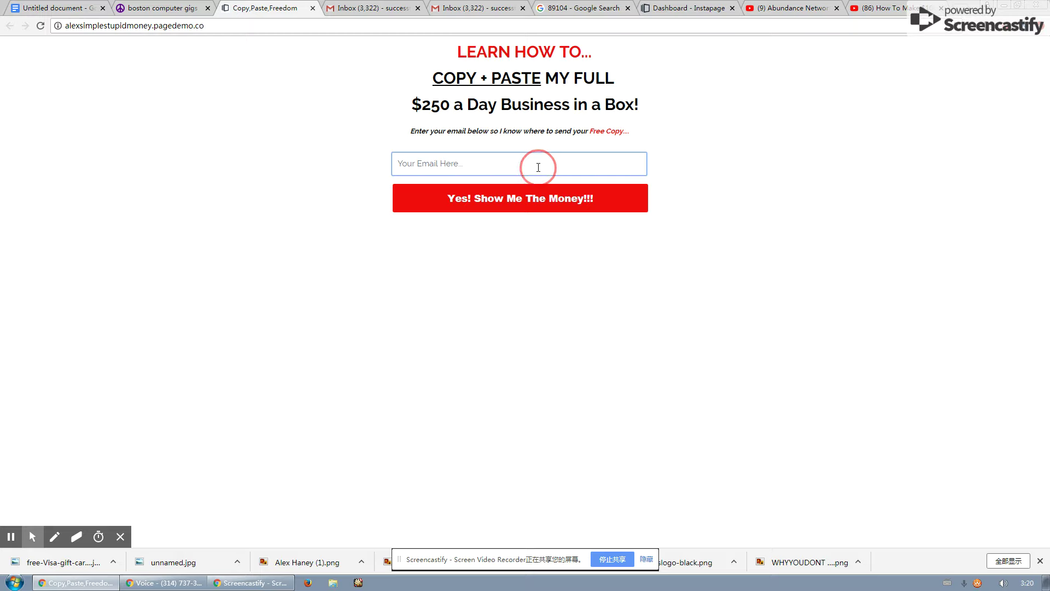
click(466, 159)
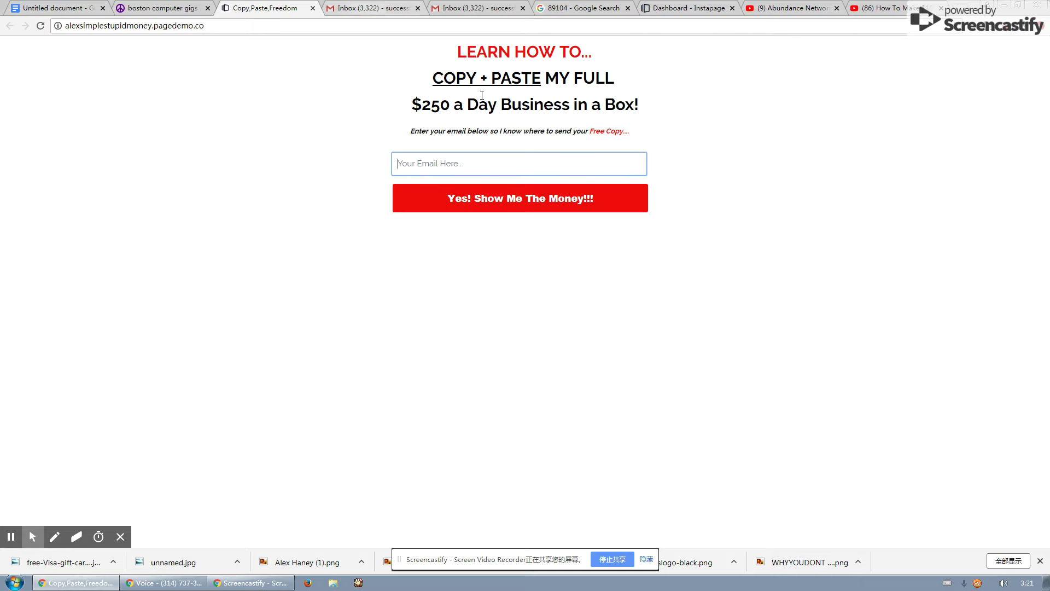
click(71, 6)
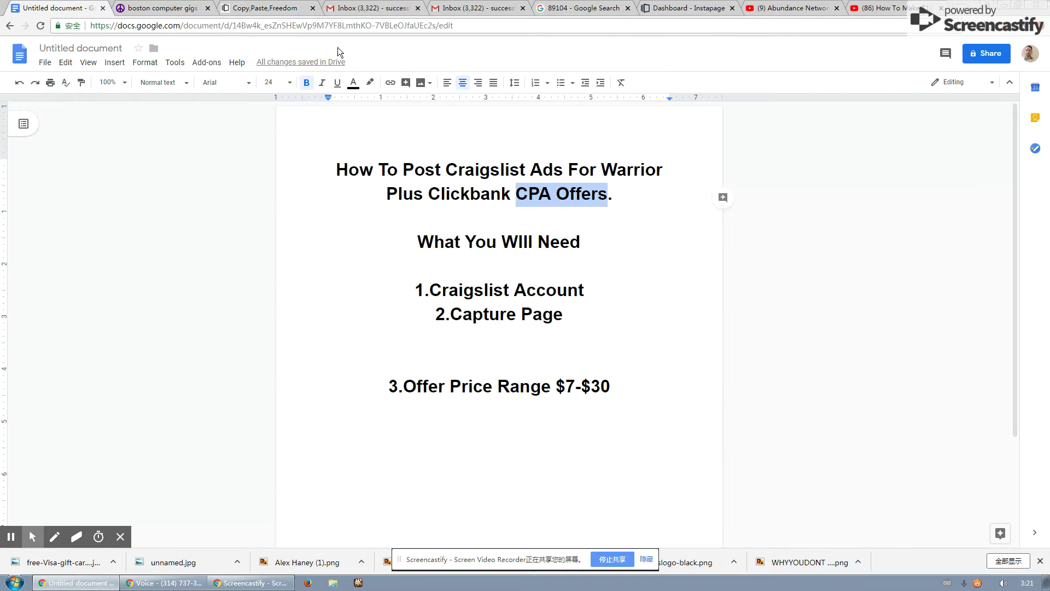
click(821, 128)
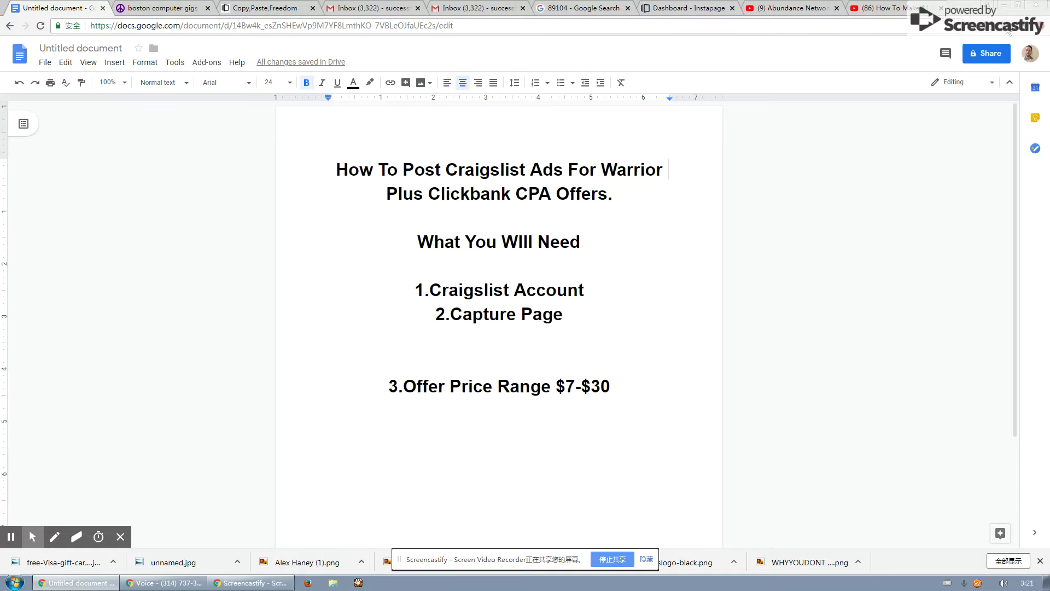